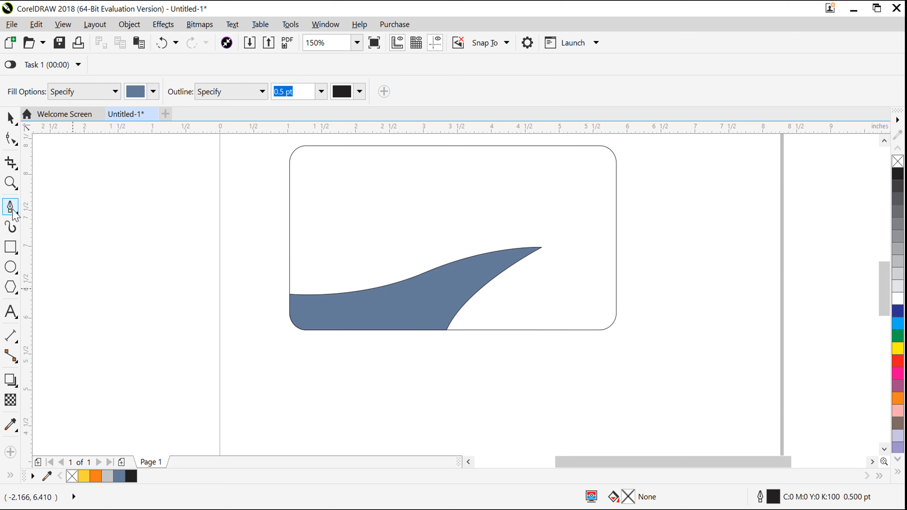
With the Pen tool, draw a closed tapering stripe about 1.3 by 1.1 inches beside the blue wave, its base on the card's bottom edge
{"action": "left_click", "coordinate": [12, 211]}
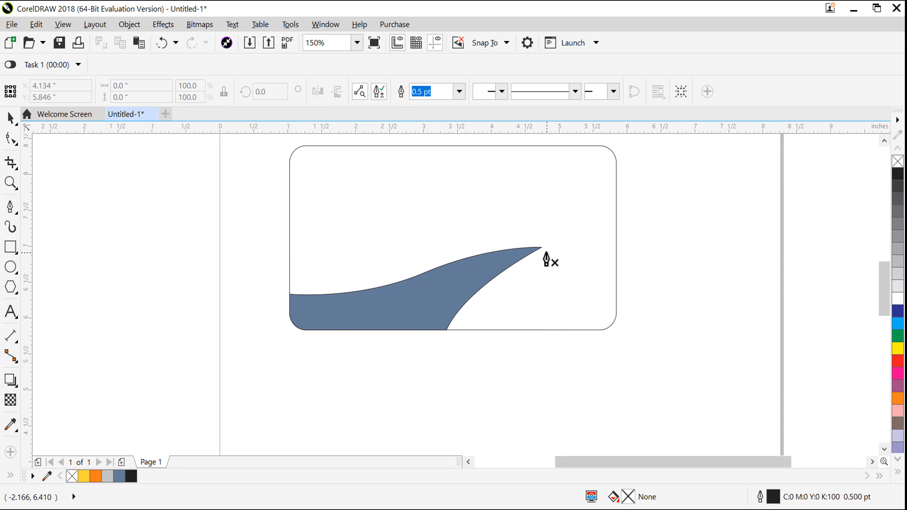
{"action": "left_click_drag", "start_coordinate": [462, 330], "coordinate": [448, 361]}
{"action": "double_click", "coordinate": [461, 329]}
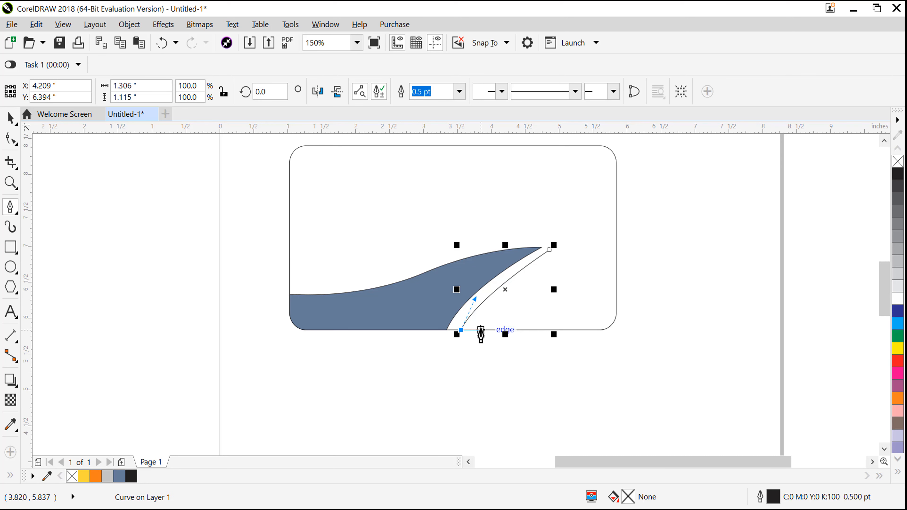
{"action": "left_click", "coordinate": [483, 330]}
{"action": "left_click_drag", "start_coordinate": [550, 250], "coordinate": [485, 304]}
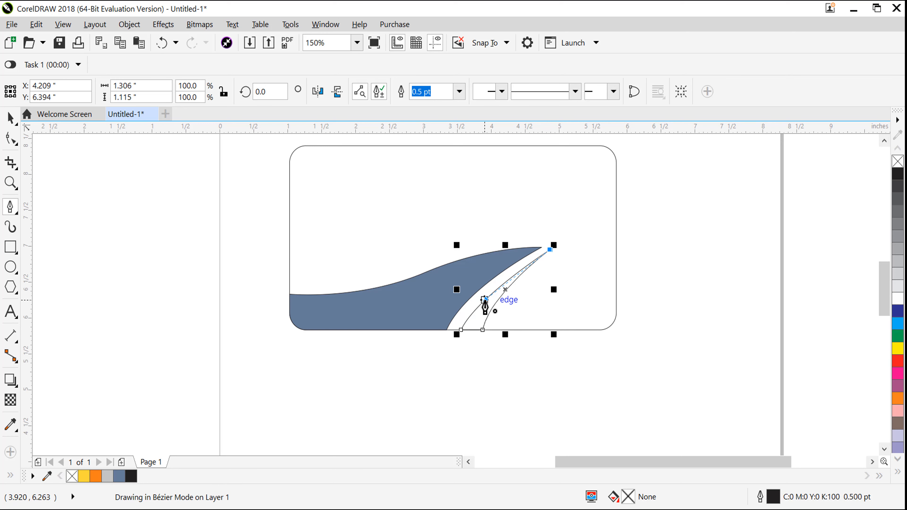
{"action": "left_click", "coordinate": [482, 330]}
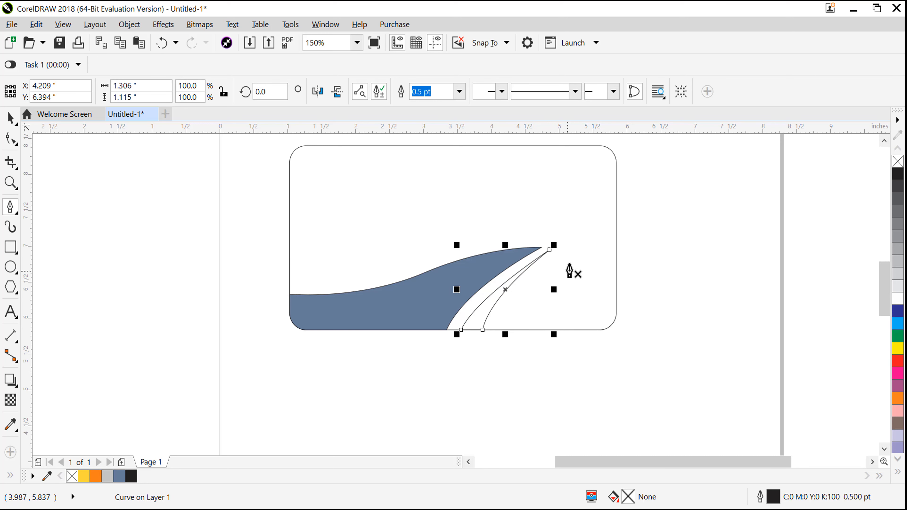
Draw a curved line about 1.75 by 1.34 inches from the card's right edge down to its bottom edge, right of the stripe
{"action": "left_click", "coordinate": [616, 235]}
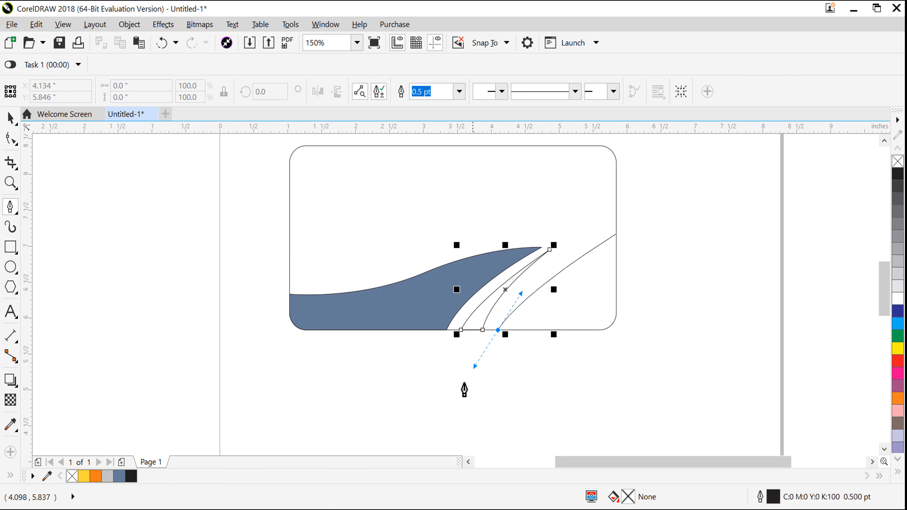
{"action": "left_click_drag", "start_coordinate": [469, 384], "coordinate": [464, 413]}
{"action": "double_click", "coordinate": [498, 330]}
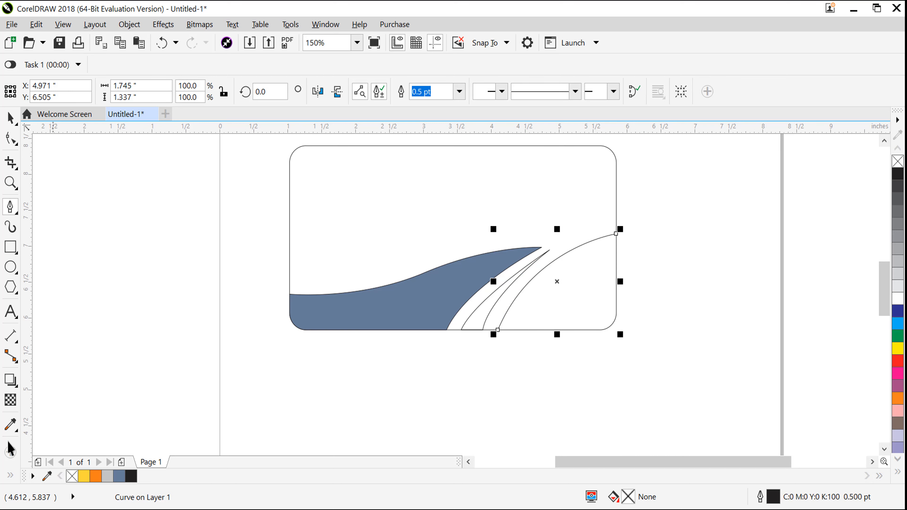
Smart-fill the card's lower-right area under the curve with blue, and delete the guide curve while keeping the filled shape
{"action": "key", "text": "space"}
{"action": "left_click", "coordinate": [29, 471]}
{"action": "left_click", "coordinate": [606, 286]}
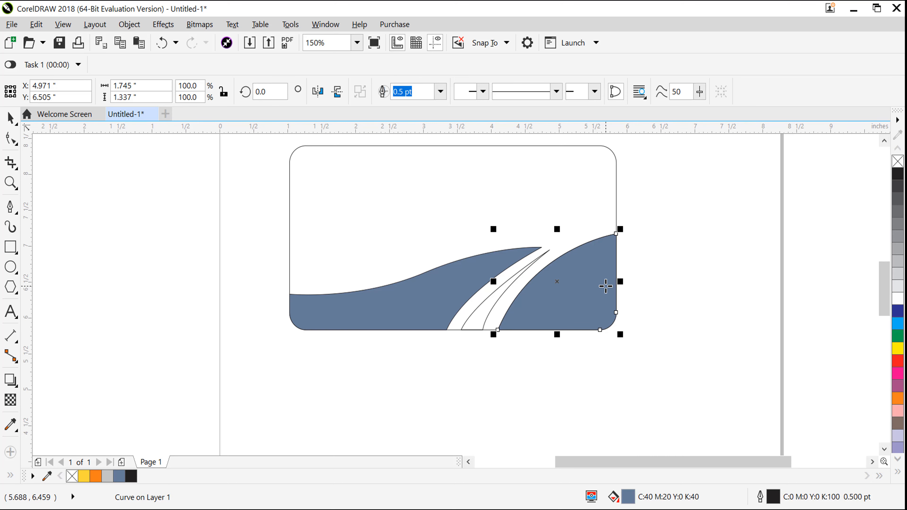
{"action": "key", "text": "ctrl+x"}
{"action": "left_click", "coordinate": [578, 245]}
{"action": "key", "text": "Delete"}
{"action": "key", "text": "ctrl+v"}
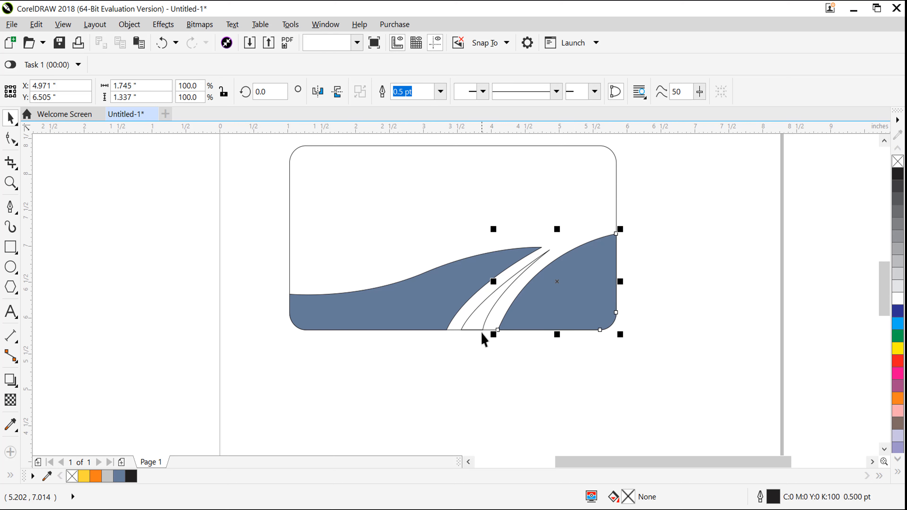
Apply a linear fountain fill along the narrow stripe and sample one end colour from the gray swatch, #C3C3C3
{"action": "left_click", "coordinate": [474, 311]}
{"action": "key", "text": "g"}
{"action": "left_click_drag", "start_coordinate": [530, 254], "coordinate": [466, 319]}
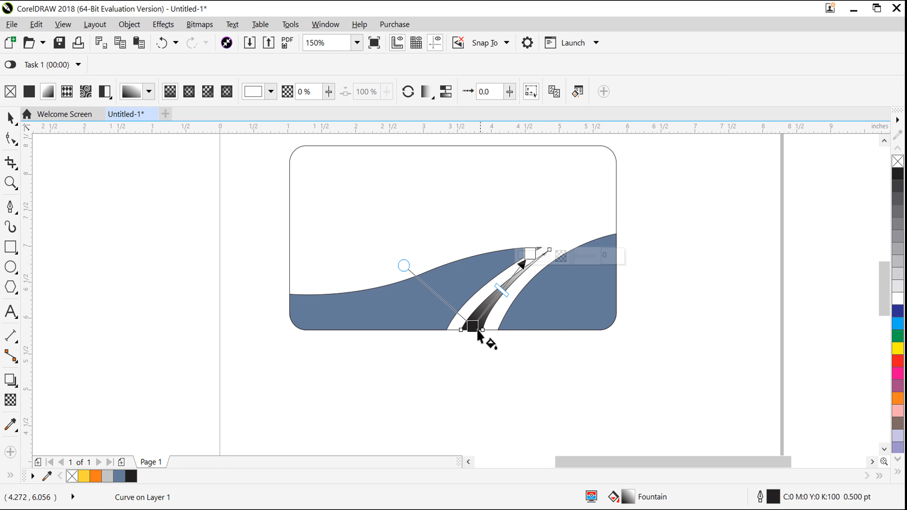
{"action": "scroll", "coordinate": [480, 360], "scroll_direction": "down", "scroll_amount": 2}
{"action": "left_click", "coordinate": [494, 319]}
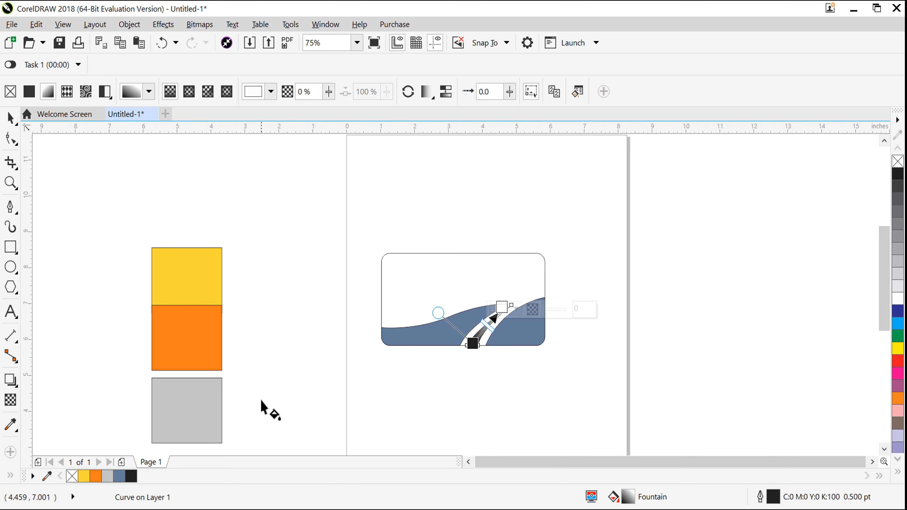
{"action": "left_click", "coordinate": [516, 309]}
{"action": "left_click", "coordinate": [555, 346]}
{"action": "left_click", "coordinate": [193, 414]}
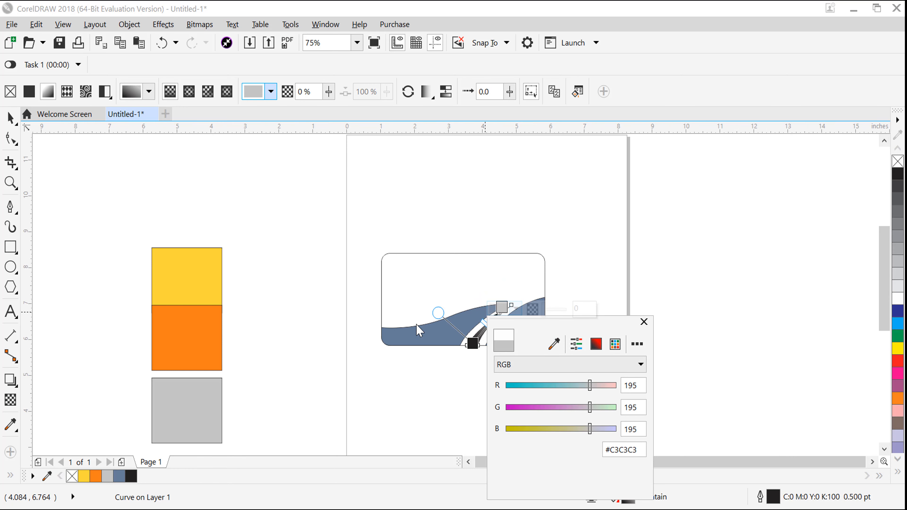
Redirect the stripe's gradient from gray at the base to light gray beyond the tip, and remove the stripe's outline
{"action": "left_click", "coordinate": [442, 318]}
{"action": "scroll", "coordinate": [493, 340], "scroll_direction": "up", "scroll_amount": 1}
{"action": "left_click_drag", "start_coordinate": [488, 334], "coordinate": [445, 349]}
{"action": "left_click_drag", "start_coordinate": [483, 291], "coordinate": [549, 238]}
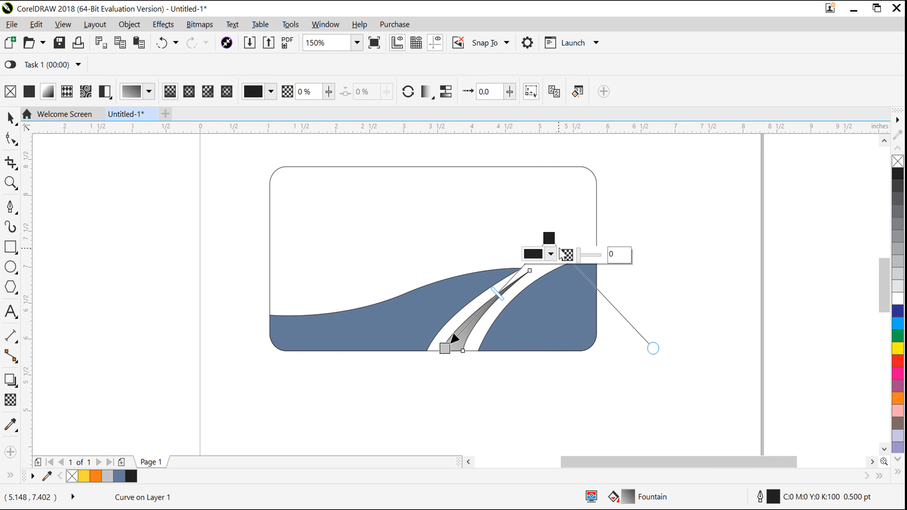
{"action": "left_click", "coordinate": [898, 288]}
{"action": "key", "text": "space"}
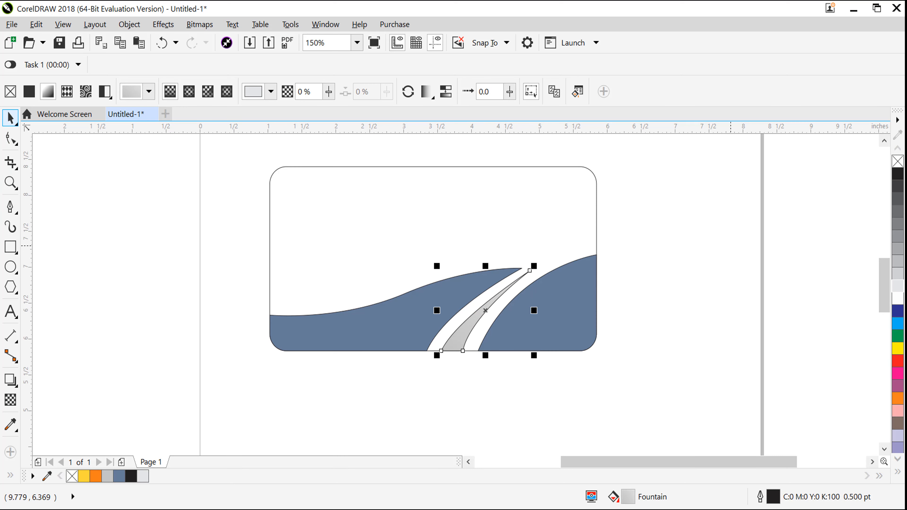
{"action": "right_click", "coordinate": [894, 165]}
Apply a linear fountain fill across the left blue wave, sampling both end colours from the orange swatch
{"action": "scroll", "coordinate": [744, 291], "scroll_direction": "down", "scroll_amount": 1}
{"action": "left_click", "coordinate": [484, 301]}
{"action": "key", "text": "g"}
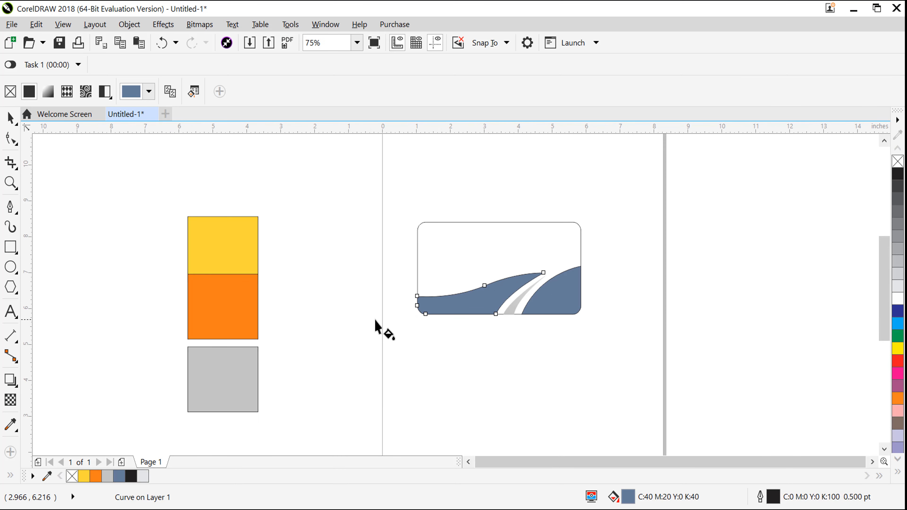
{"action": "left_click_drag", "start_coordinate": [545, 285], "coordinate": [544, 282]}
{"action": "left_click", "coordinate": [525, 295]}
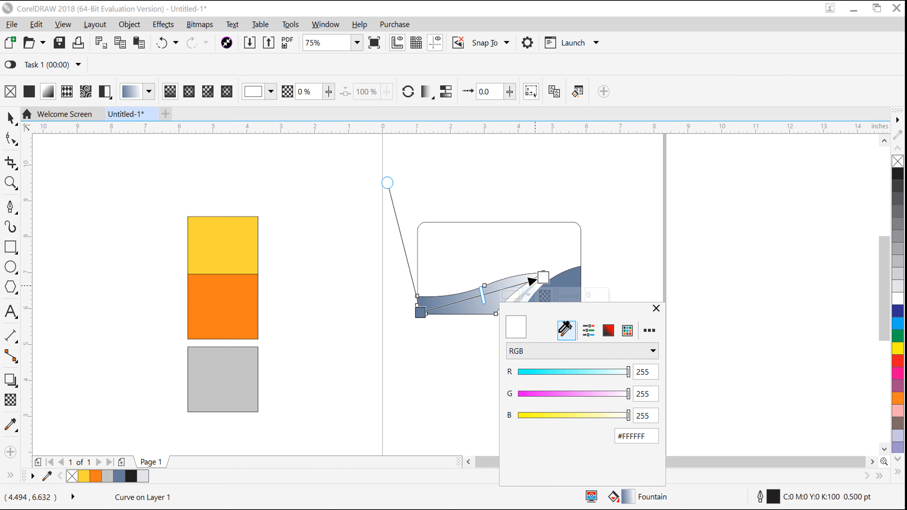
{"action": "left_click", "coordinate": [567, 331]}
{"action": "left_click", "coordinate": [245, 314]}
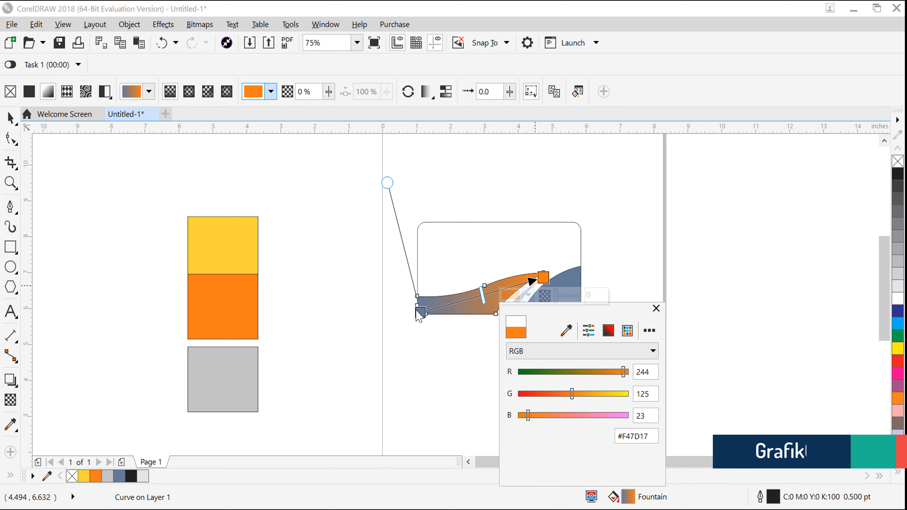
{"action": "left_click", "coordinate": [405, 329]}
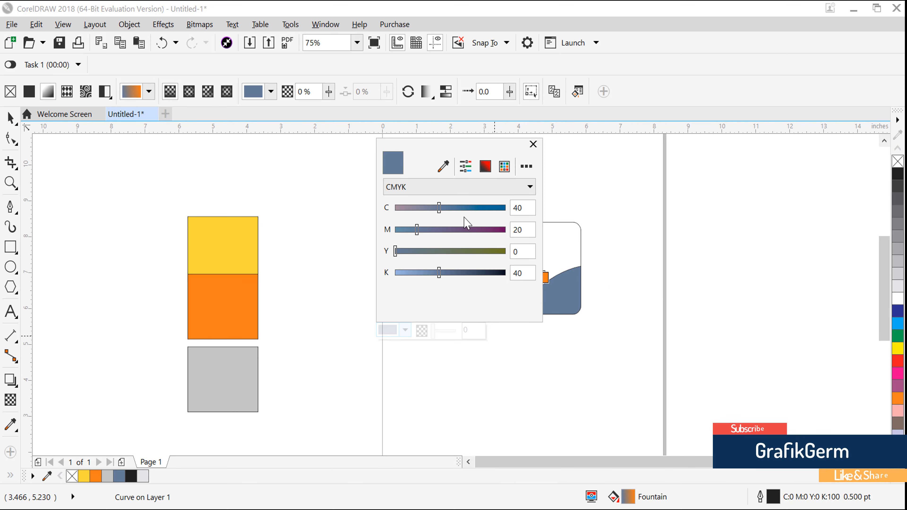
{"action": "left_click", "coordinate": [246, 310]}
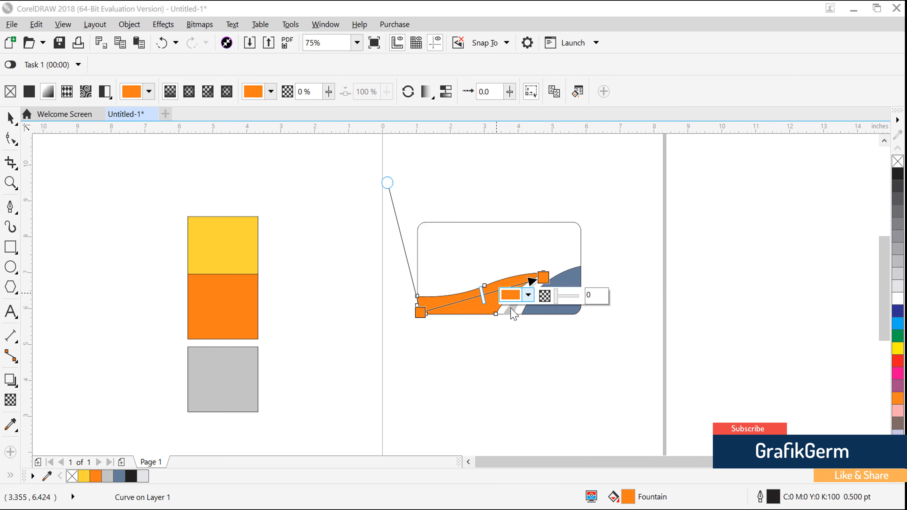
Lighten the right end colour of the wave's gradient to a paler orange and remove the wave's outline
{"action": "left_click", "coordinate": [520, 300]}
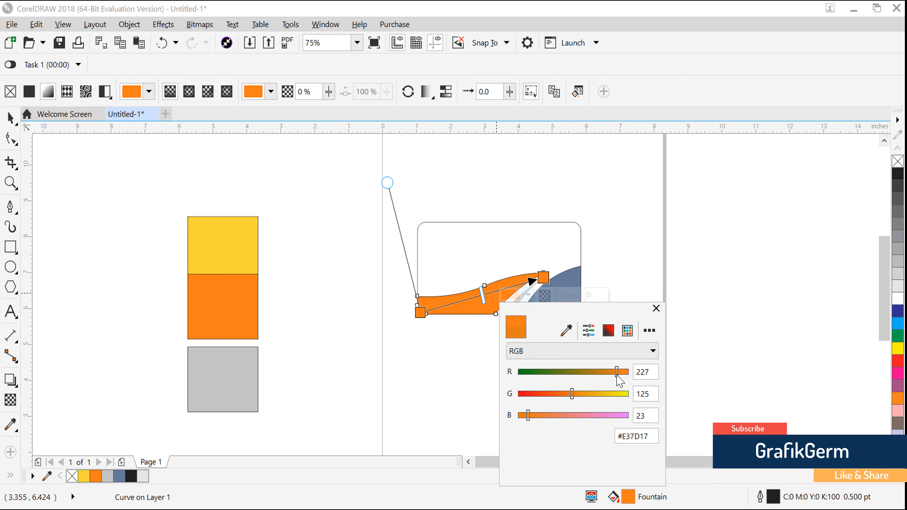
{"action": "left_click", "coordinate": [574, 350]}
{"action": "left_click", "coordinate": [577, 376]}
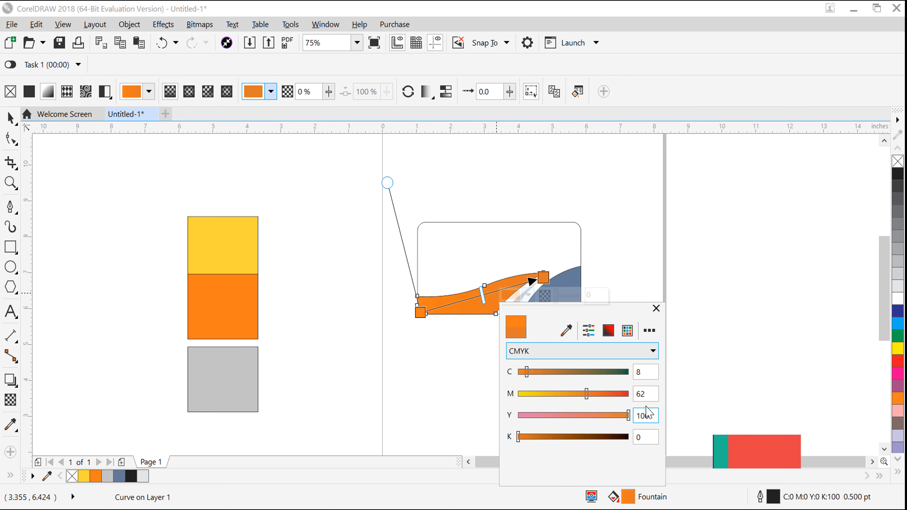
{"action": "left_click_drag", "start_coordinate": [587, 394], "coordinate": [586, 394]}
{"action": "left_click", "coordinate": [609, 330]}
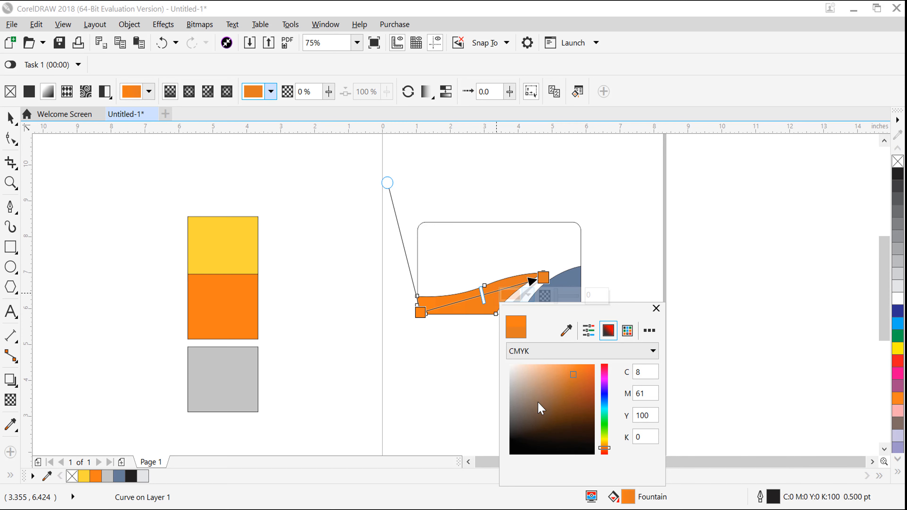
{"action": "left_click", "coordinate": [557, 372]}
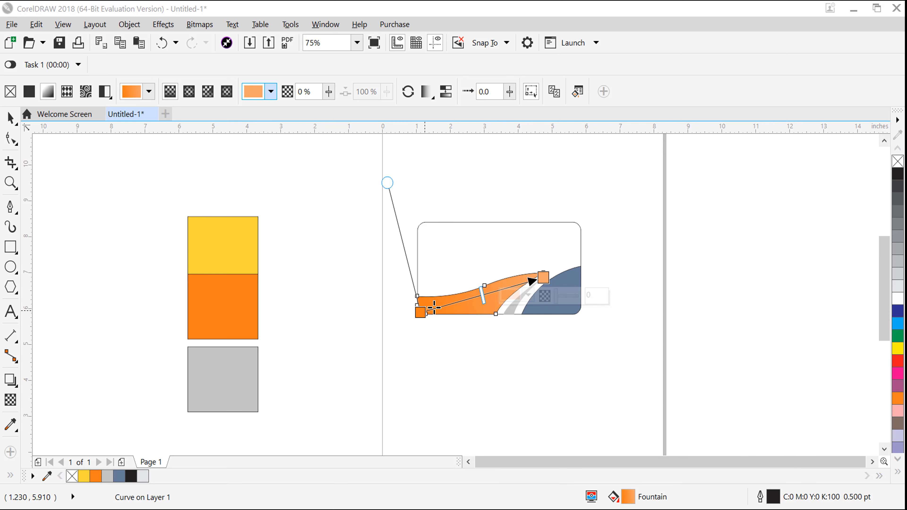
{"action": "key", "text": "space"}
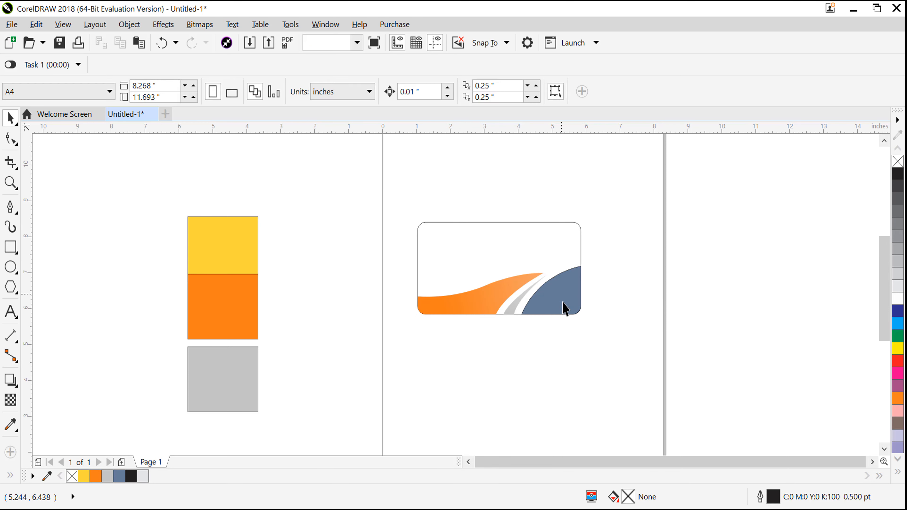
Try drawing an arc about 1.4 by 1.2 inches across the right blue shape, extending past the card's right and bottom edges
{"action": "left_click", "coordinate": [561, 307]}
{"action": "scroll", "coordinate": [569, 283], "scroll_direction": "up", "scroll_amount": 1}
{"action": "left_click", "coordinate": [683, 281]}
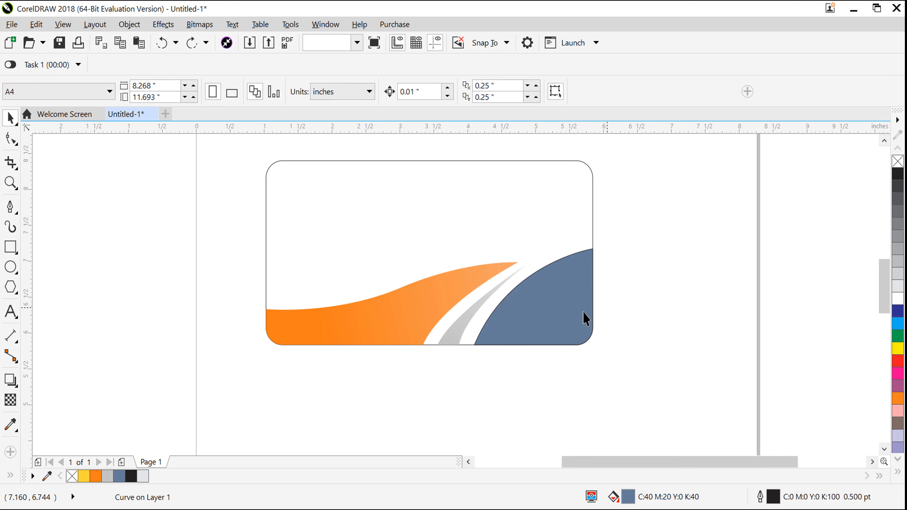
{"action": "left_click", "coordinate": [584, 314]}
{"action": "left_click", "coordinate": [699, 322]}
{"action": "left_click", "coordinate": [10, 207]}
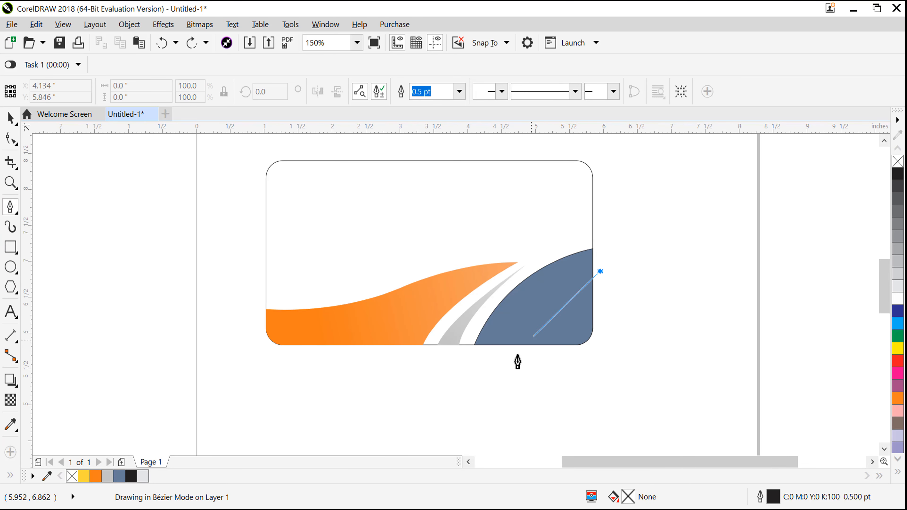
{"action": "left_click_drag", "start_coordinate": [507, 359], "coordinate": [490, 429]}
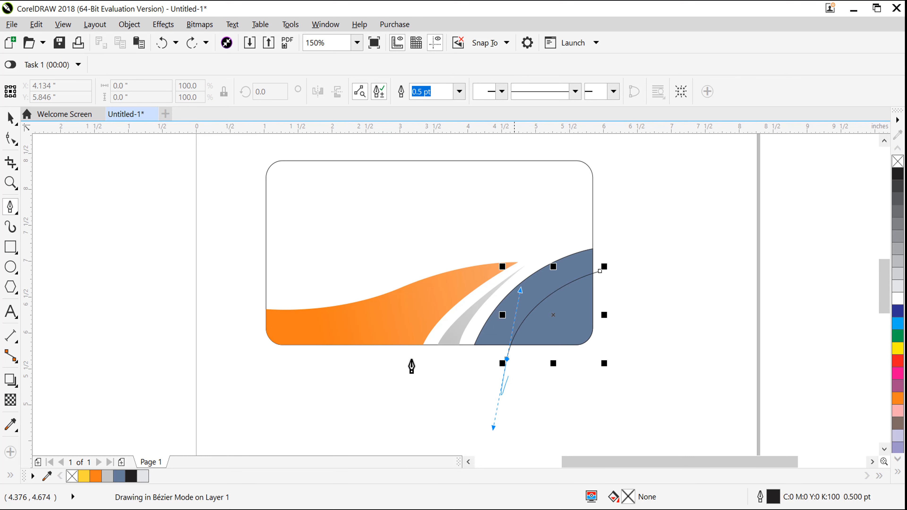
Try smart-filling the part of the blue shape inside the arc, and undo the fill
{"action": "key", "text": "space"}
{"action": "left_click", "coordinate": [32, 468]}
{"action": "left_click", "coordinate": [550, 325]}
{"action": "key", "text": "space"}
{"action": "key", "text": "ctrl+z"}
{"action": "left_click", "coordinate": [510, 358]}
{"action": "left_click_drag", "start_coordinate": [508, 354], "coordinate": [511, 361]}
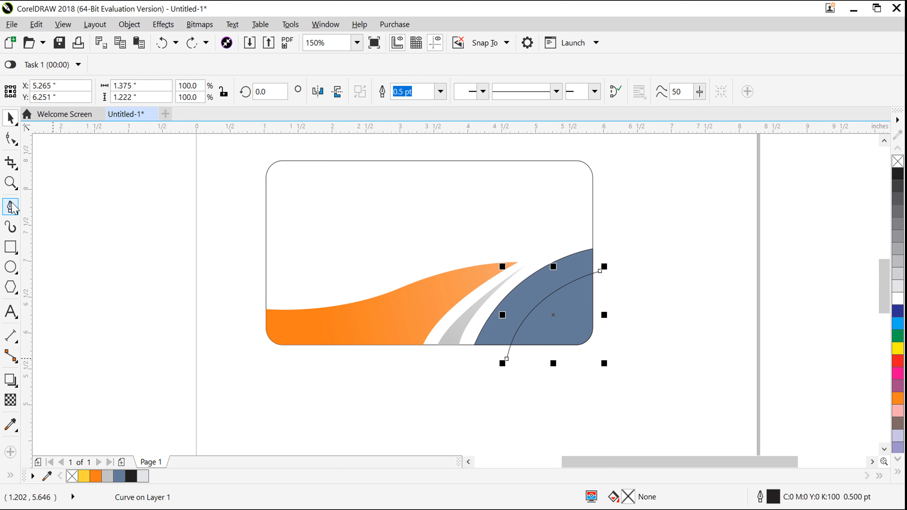
Try closing the arc into a loop beyond the card's lower-right corner and smart-filling its overlap with the blue shape
{"action": "key", "text": "space"}
{"action": "left_click", "coordinate": [507, 359]}
{"action": "left_click", "coordinate": [620, 371]}
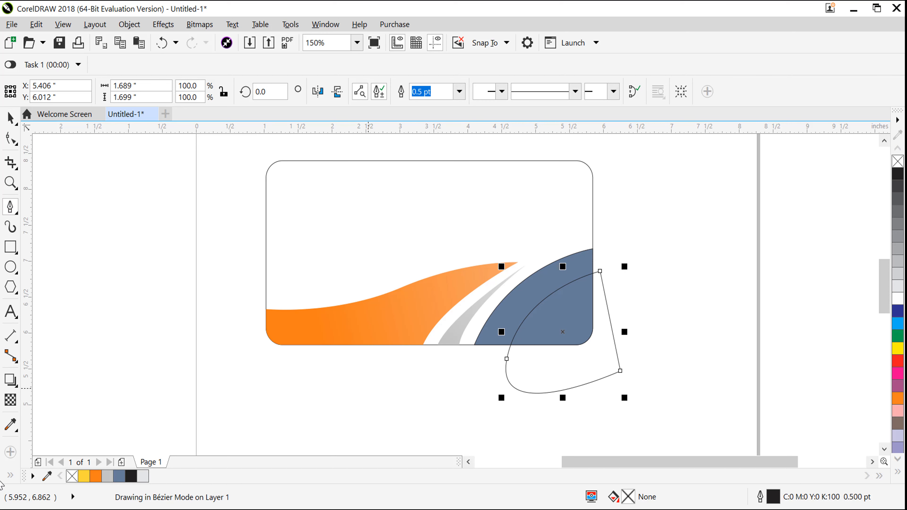
{"action": "left_click", "coordinate": [32, 470]}
{"action": "left_click", "coordinate": [549, 317]}
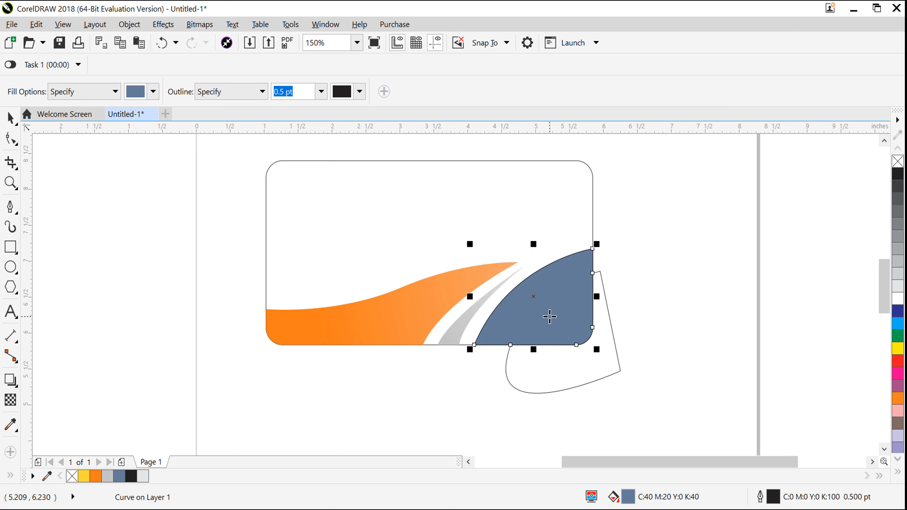
Undo the last smart fill and delete the closed guide loop
{"action": "key", "text": "ctrl+z"}
{"action": "key", "text": "space"}
{"action": "key", "text": "Delete"}
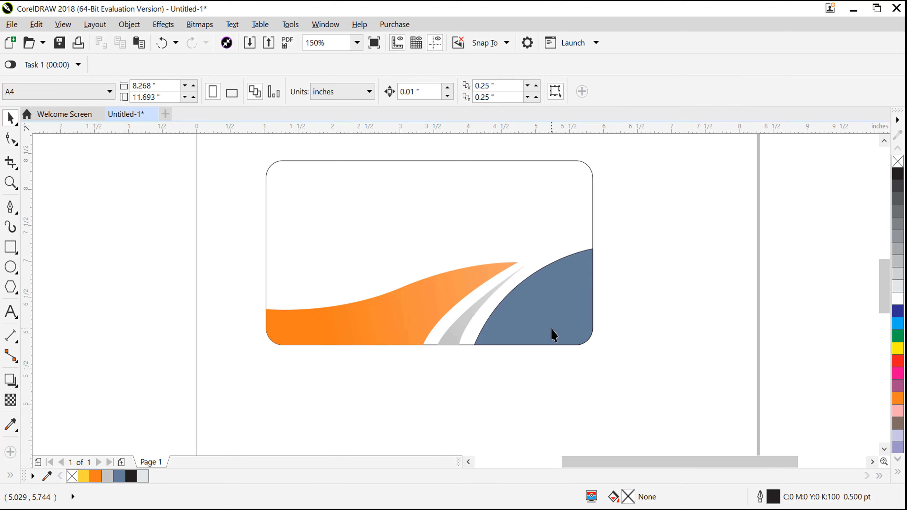
{"action": "left_click", "coordinate": [10, 210]}
{"action": "left_click", "coordinate": [572, 291]}
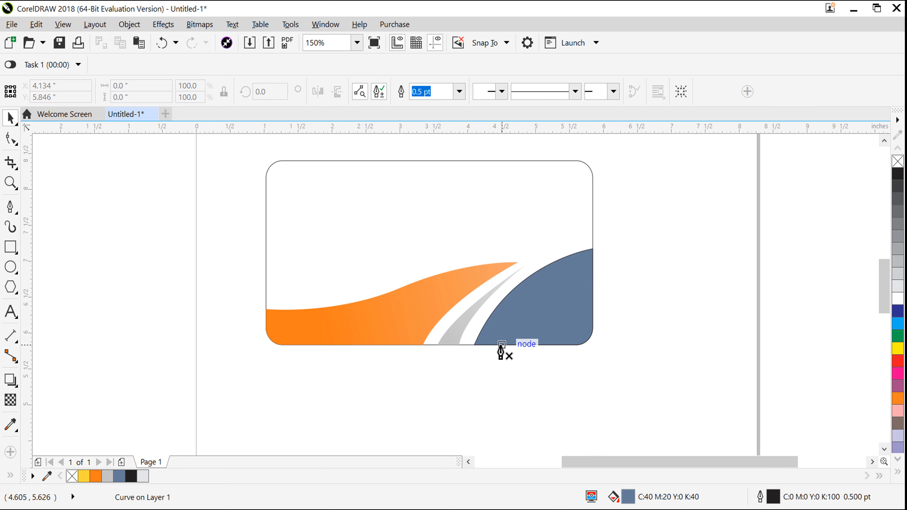
{"action": "left_click", "coordinate": [494, 345]}
{"action": "left_click", "coordinate": [592, 263]}
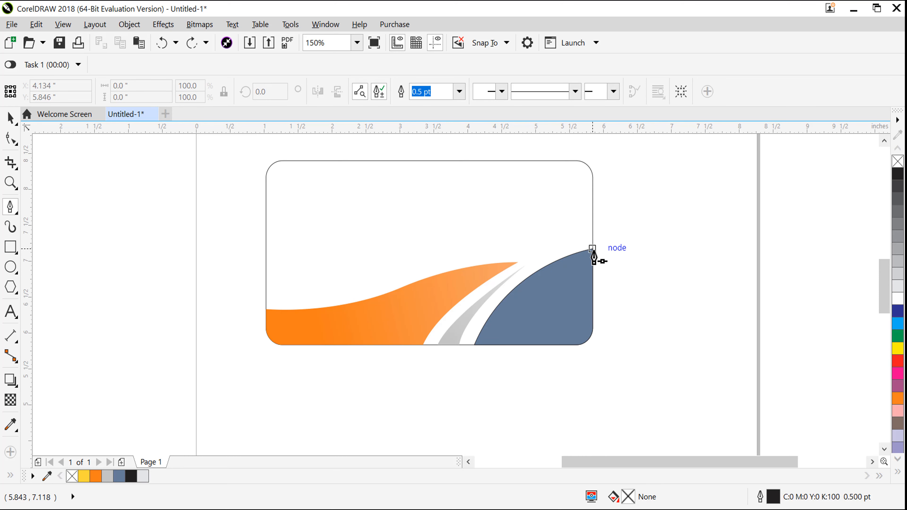
{"action": "key", "text": "ctrl+z"}
{"action": "left_click", "coordinate": [512, 345]}
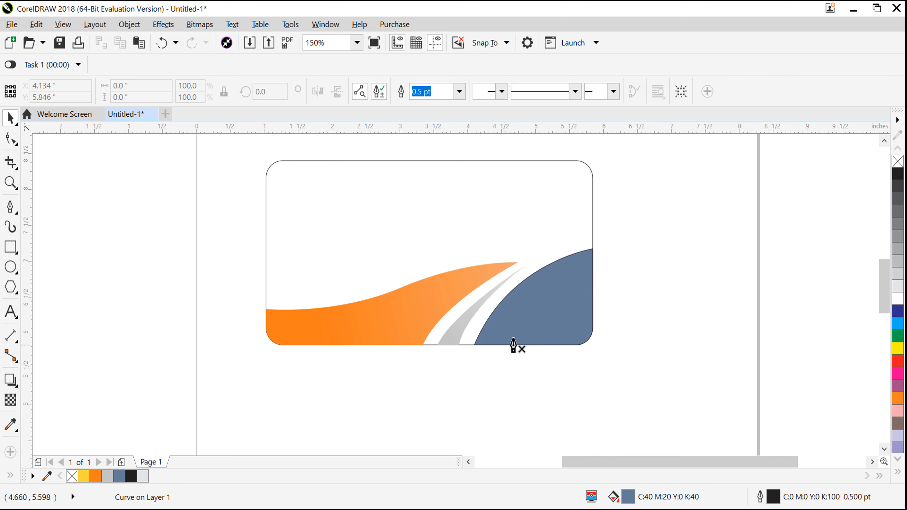
{"action": "key", "text": "ctrl+z"}
Draw a curve about 1.23 by 1.34 inches from the blue shape's upper-right node to the card's bottom edge, inside the shape
{"action": "left_click_drag", "start_coordinate": [593, 249], "coordinate": [551, 324]}
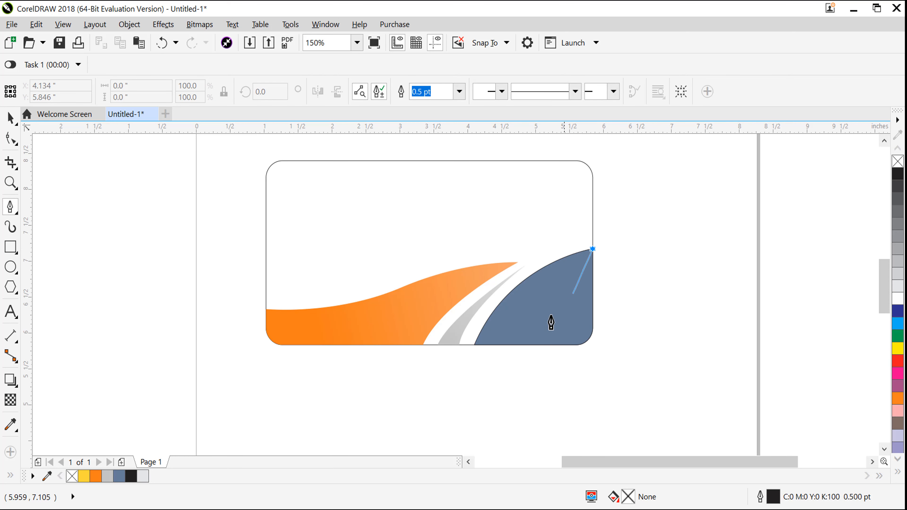
{"action": "left_click_drag", "start_coordinate": [509, 345], "coordinate": [509, 399]}
{"action": "left_click", "coordinate": [10, 118]}
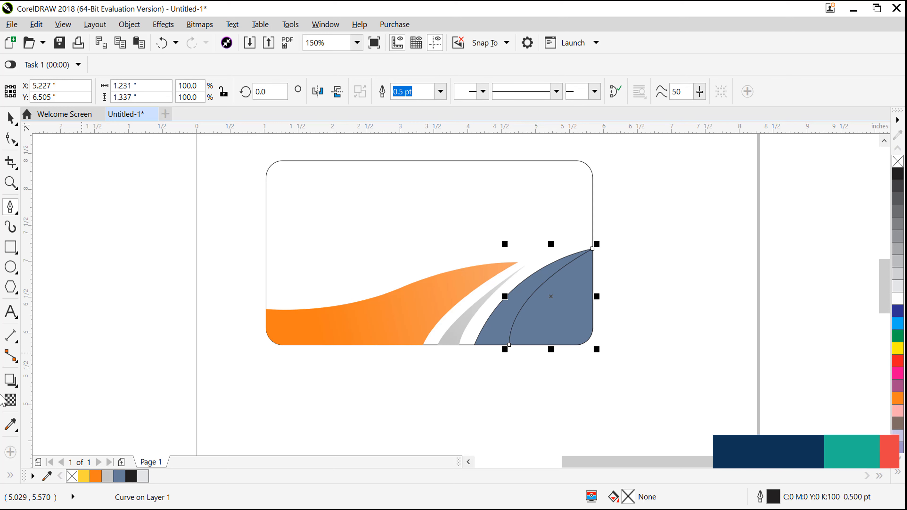
Smart-fill the strip between the blue shape's curved outer edge and the inner curve, and delete the inner guide curve
{"action": "left_click", "coordinate": [503, 337], "text": "shift"}
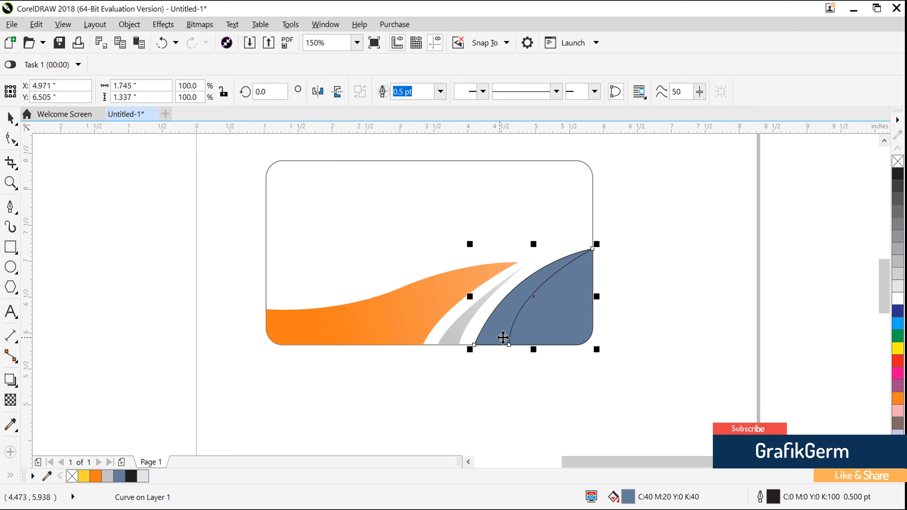
{"action": "key", "text": "Escape"}
{"action": "key", "text": "F10"}
{"action": "left_click", "coordinate": [521, 315]}
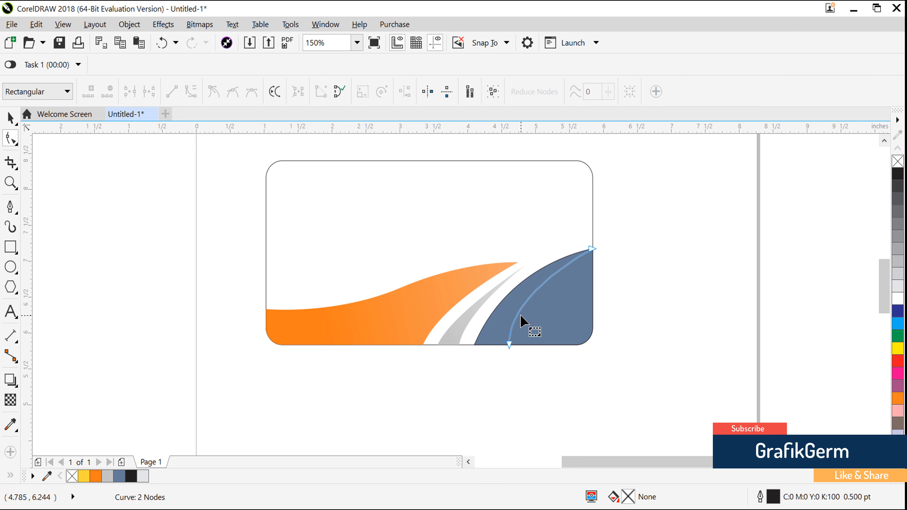
{"action": "key", "text": "space"}
{"action": "key", "text": "Delete"}
Give the strip a linear fountain fill running from orange near its upper tip to yellow at its lower end
{"action": "left_click", "coordinate": [536, 328]}
{"action": "key", "text": "g"}
{"action": "left_click_drag", "start_coordinate": [569, 256], "coordinate": [485, 345]}
{"action": "left_click", "coordinate": [899, 352]}
{"action": "left_click", "coordinate": [570, 255]}
{"action": "left_click", "coordinate": [898, 399]}
{"action": "left_click_drag", "start_coordinate": [569, 255], "coordinate": [562, 263]}
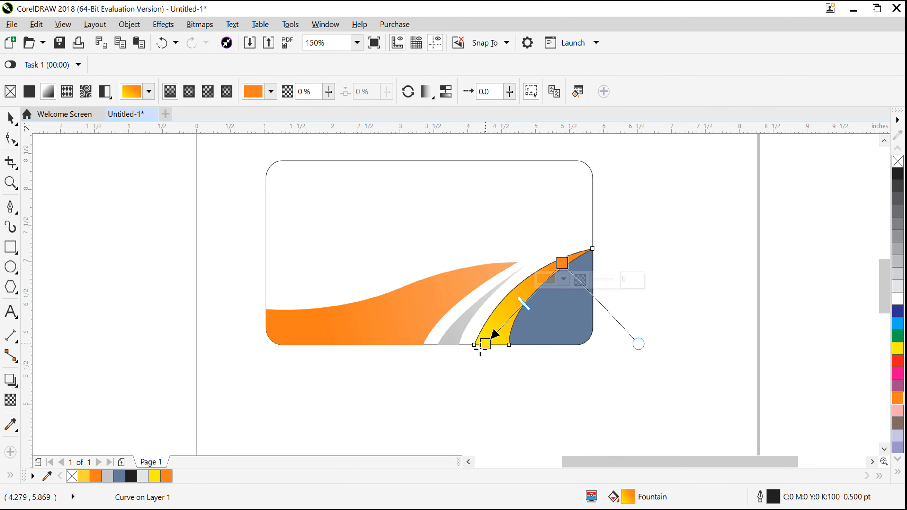
Give the remaining blue shape a linear fountain fill from orange at its lower left to yellow just past its upper-right corner
{"action": "left_click", "coordinate": [549, 330]}
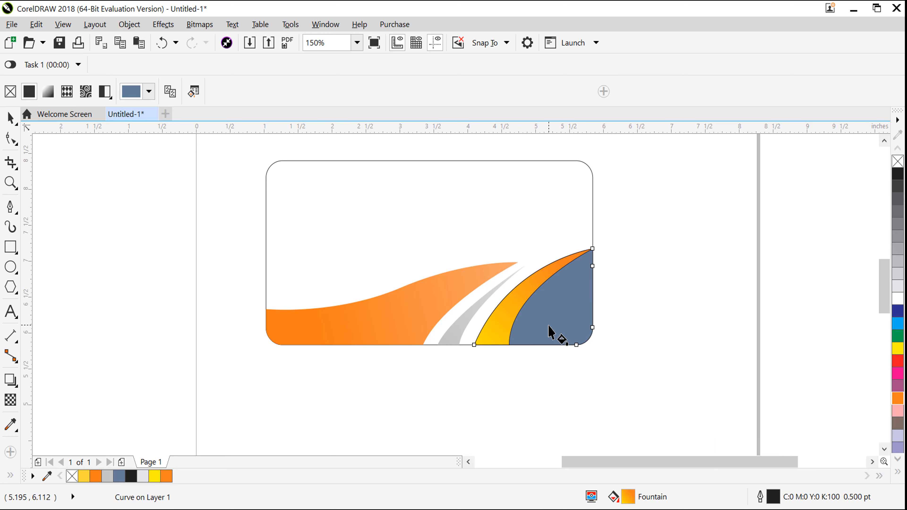
{"action": "left_click_drag", "start_coordinate": [540, 332], "coordinate": [583, 281]}
{"action": "double_click", "coordinate": [538, 334]}
{"action": "left_click", "coordinate": [899, 349]}
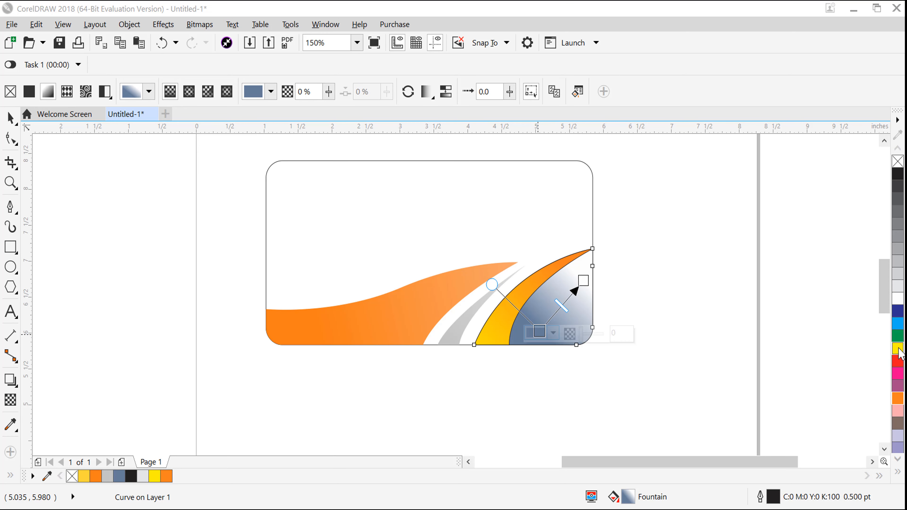
{"action": "left_click", "coordinate": [898, 399]}
{"action": "left_click", "coordinate": [584, 281]}
{"action": "left_click", "coordinate": [898, 348]}
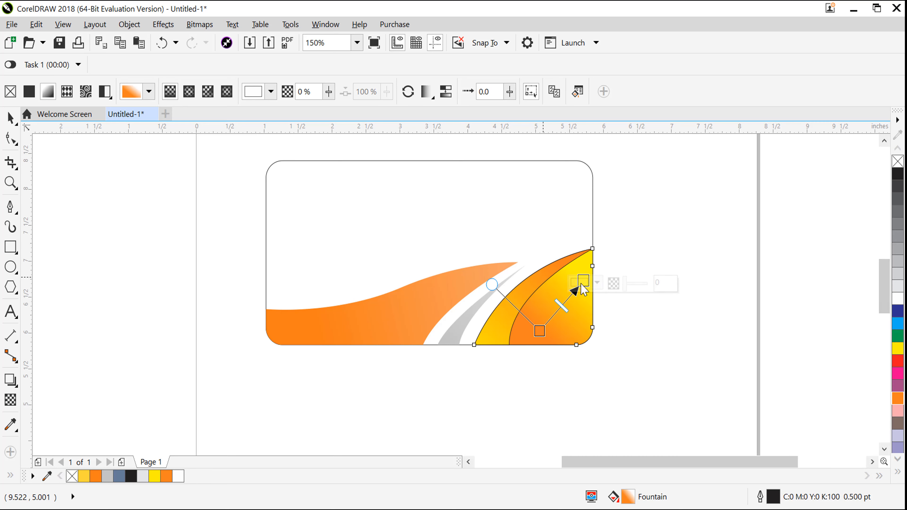
{"action": "left_click_drag", "start_coordinate": [583, 281], "coordinate": [601, 251]}
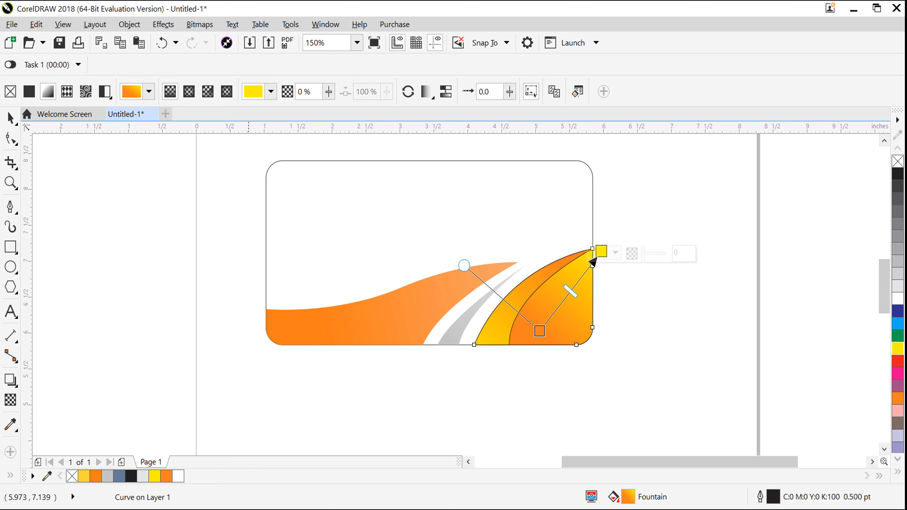
Remove the outlines from the curved strip and the orange-to-yellow corner shape together
{"action": "left_click", "coordinate": [11, 118]}
{"action": "left_click", "coordinate": [512, 304], "text": "shift"}
{"action": "right_click", "coordinate": [899, 161]}
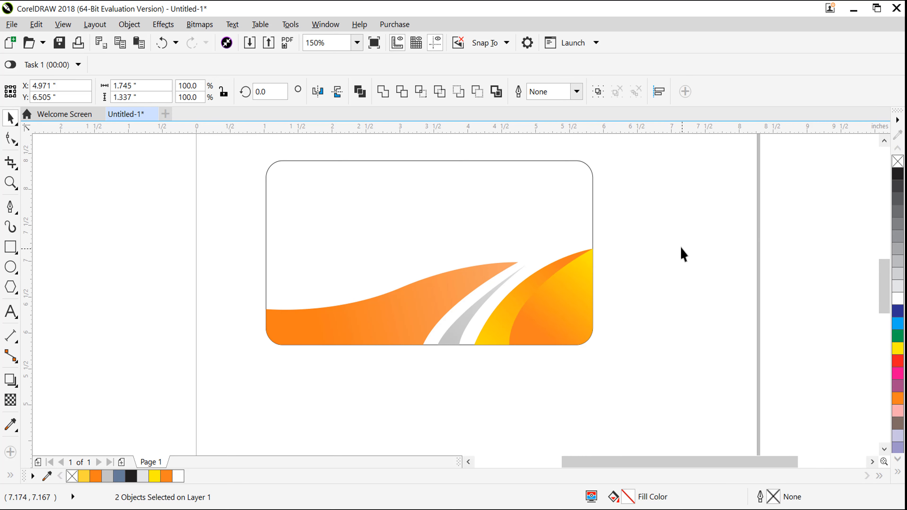
{"action": "left_click", "coordinate": [389, 304]}
{"action": "left_click", "coordinate": [379, 316]}
{"action": "left_click", "coordinate": [11, 207]}
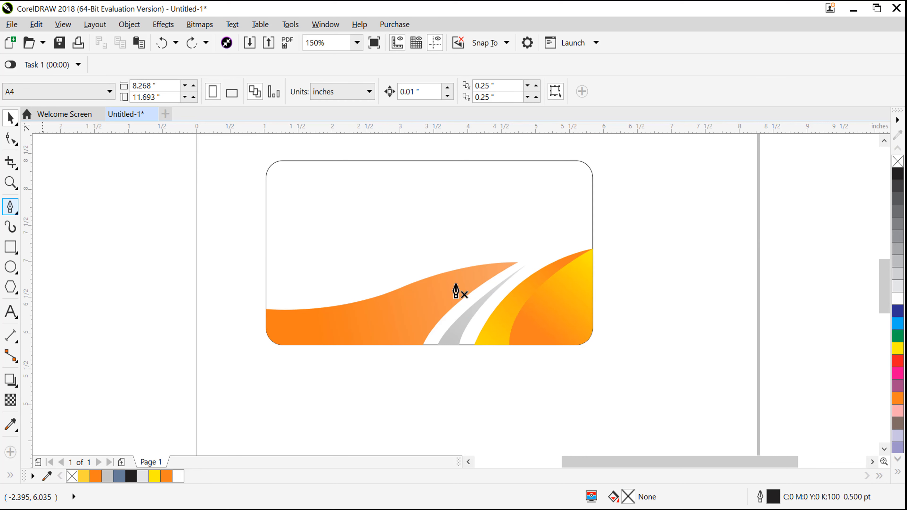
{"action": "left_click", "coordinate": [518, 263]}
{"action": "key", "text": "space"}
{"action": "left_click", "coordinate": [372, 359]}
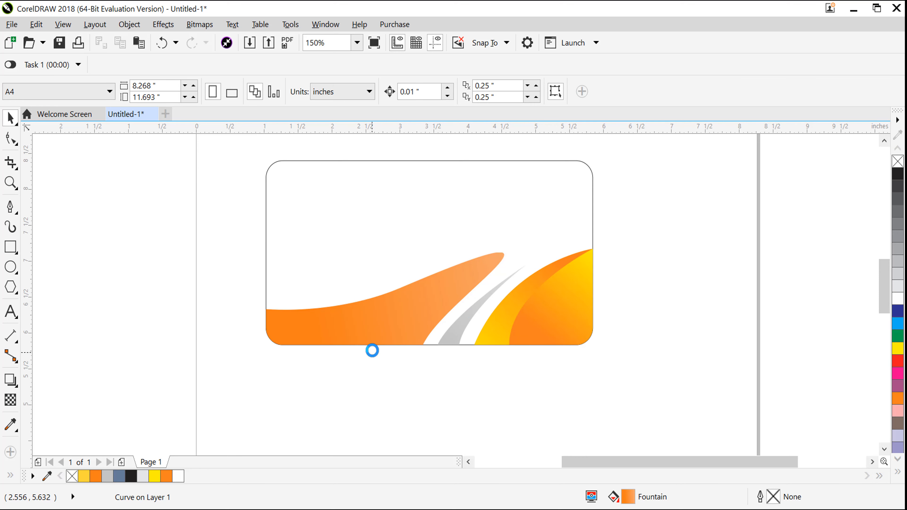
{"action": "key", "text": "ctrl+z"}
Draw a curve inside the orange wave between the card's bottom edge and the wave's tip, and adjust its lower node and curvature
{"action": "key", "text": "space"}
{"action": "left_click", "coordinate": [371, 346]}
{"action": "left_click", "coordinate": [372, 345]}
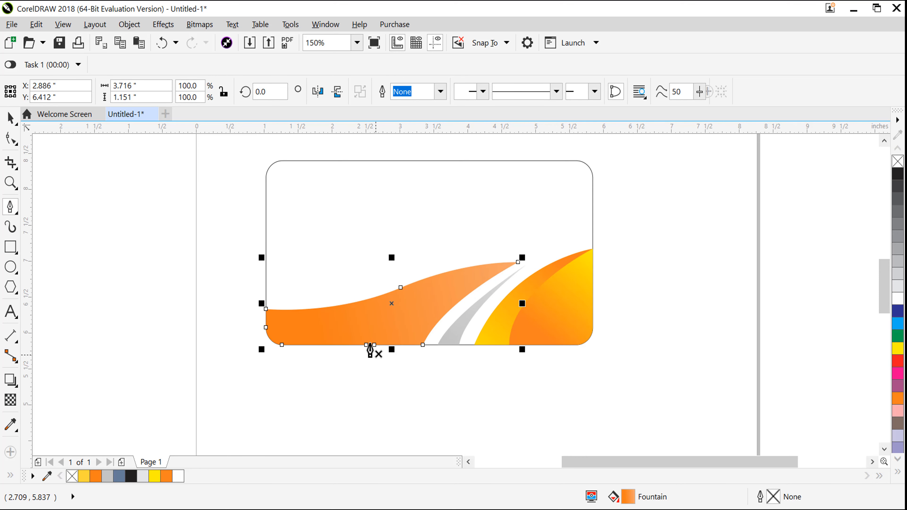
{"action": "left_click_drag", "start_coordinate": [519, 263], "coordinate": [595, 244]}
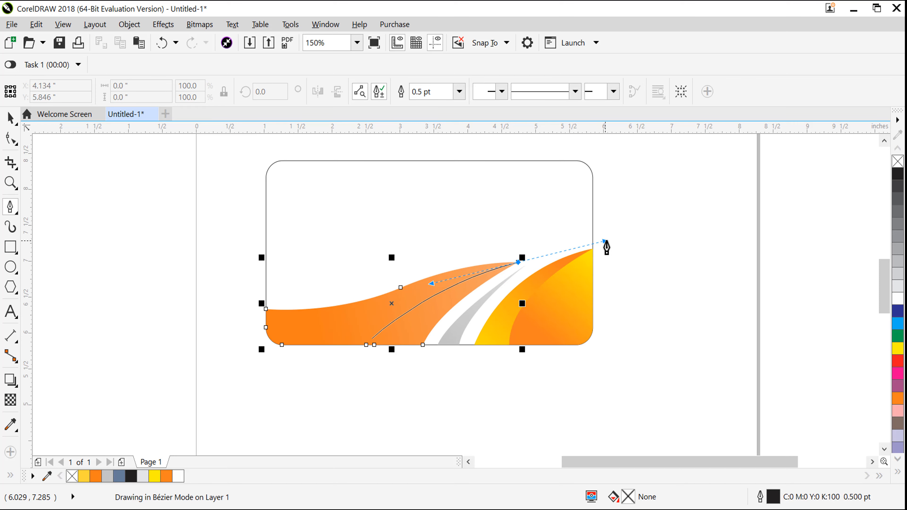
{"action": "left_click", "coordinate": [11, 138]}
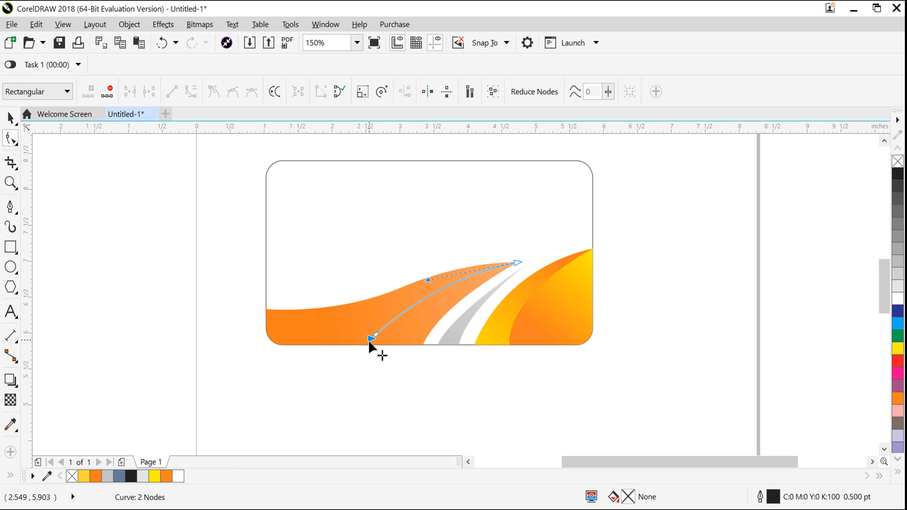
{"action": "left_click_drag", "start_coordinate": [371, 339], "coordinate": [370, 345]}
{"action": "left_click_drag", "start_coordinate": [427, 279], "coordinate": [415, 283]}
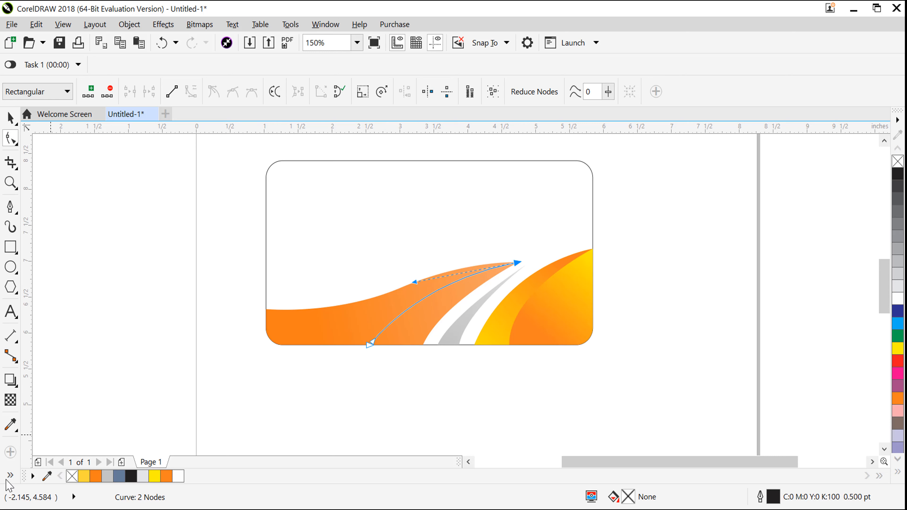
Smart-fill the part of the orange wave between the curve and its lower-right edge, and delete the guide curve
{"action": "left_click", "coordinate": [428, 325]}
{"action": "key", "text": "space"}
{"action": "key", "text": "Delete"}
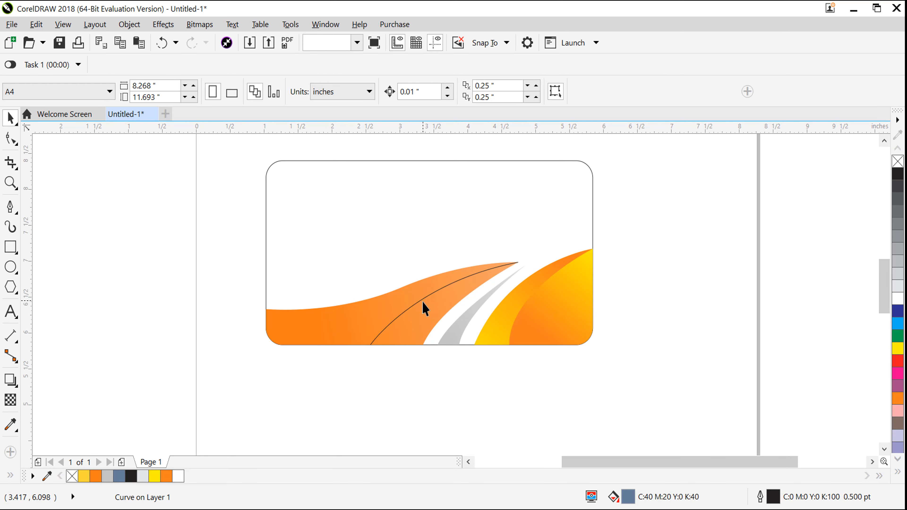
{"action": "left_click", "coordinate": [423, 302]}
{"action": "key", "text": "Delete"}
{"action": "key", "text": "ctrl+v"}
Give the new blue strip a fountain fill from yellow beyond its tip to orange at its lower end, and remove its outline
{"action": "key", "text": "g"}
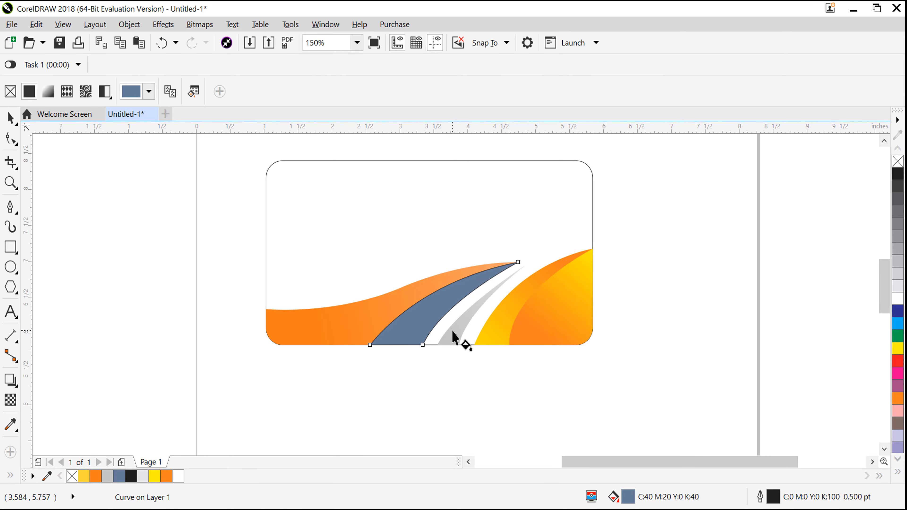
{"action": "left_click_drag", "start_coordinate": [486, 275], "coordinate": [394, 329]}
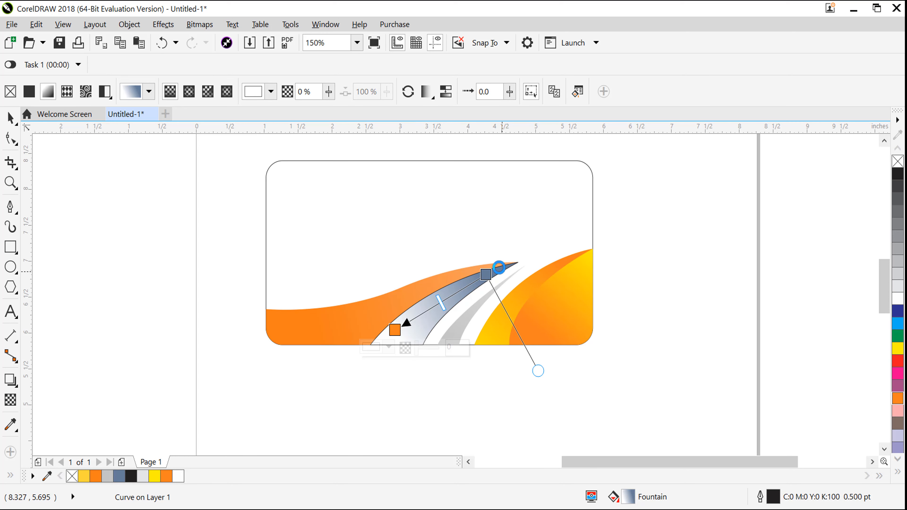
{"action": "left_click", "coordinate": [486, 275]}
{"action": "left_click", "coordinate": [897, 349]}
{"action": "left_click_drag", "start_coordinate": [486, 274], "coordinate": [537, 260]}
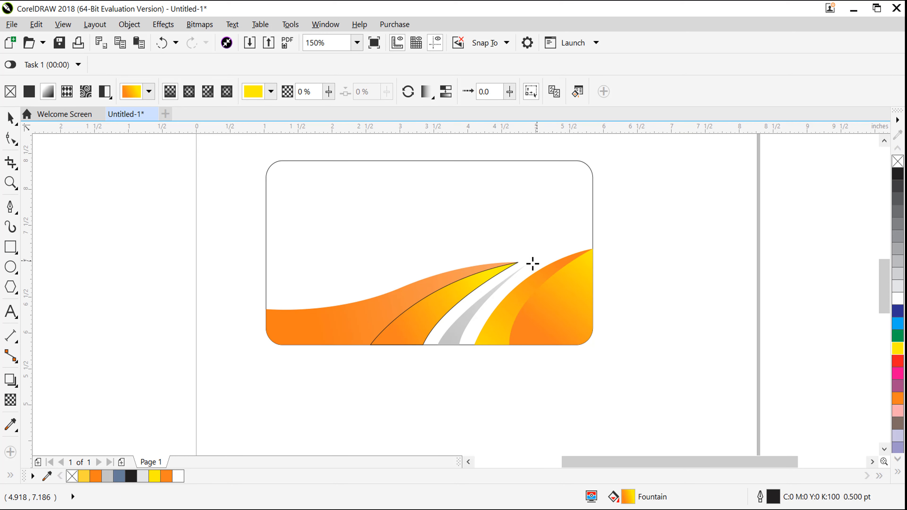
{"action": "left_click", "coordinate": [10, 118]}
{"action": "left_click", "coordinate": [456, 370]}
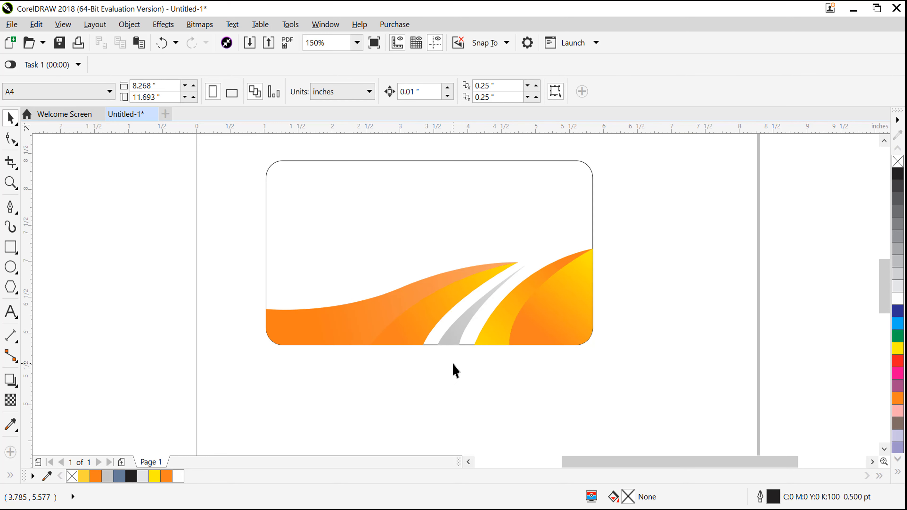
Try drawing a curve above the orange wave from the card's left edge, and undo it
{"action": "scroll", "coordinate": [357, 381], "scroll_direction": "down", "scroll_amount": 1}
{"action": "scroll", "coordinate": [330, 316], "scroll_direction": "up", "scroll_amount": 1}
{"action": "left_click", "coordinate": [10, 208]}
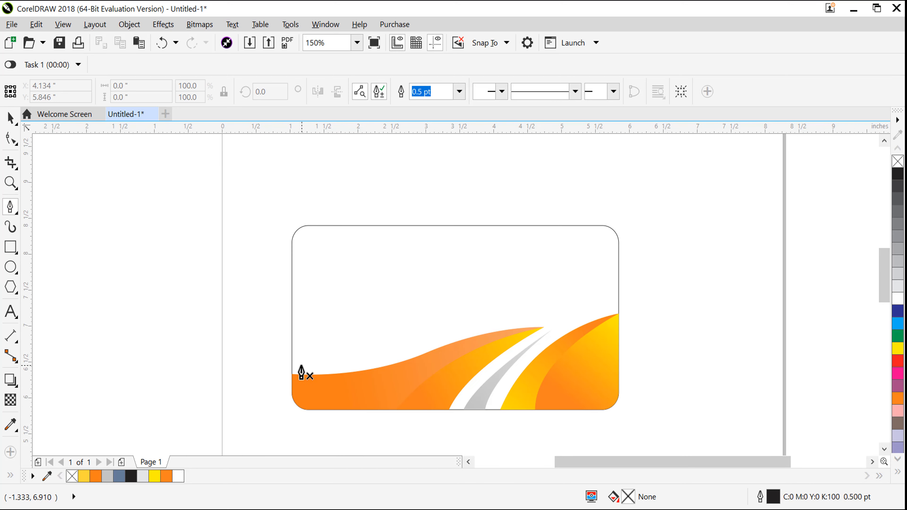
{"action": "left_click_drag", "start_coordinate": [418, 342], "coordinate": [449, 324]}
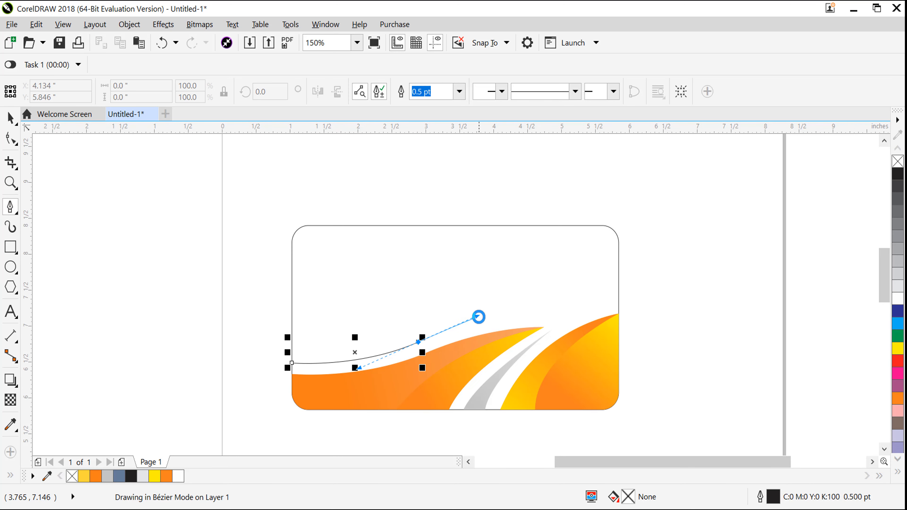
{"action": "key", "text": "ctrl+z"}
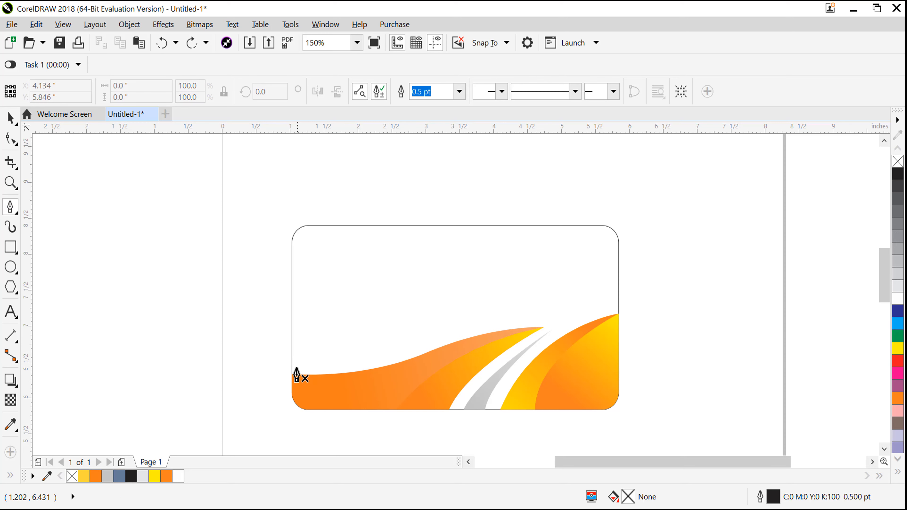
Draw a closed tapering wave about 2.40 by 0.49 inches above the orange wave, starting at the card's left edge
{"action": "left_click_drag", "start_coordinate": [454, 331], "coordinate": [530, 290]}
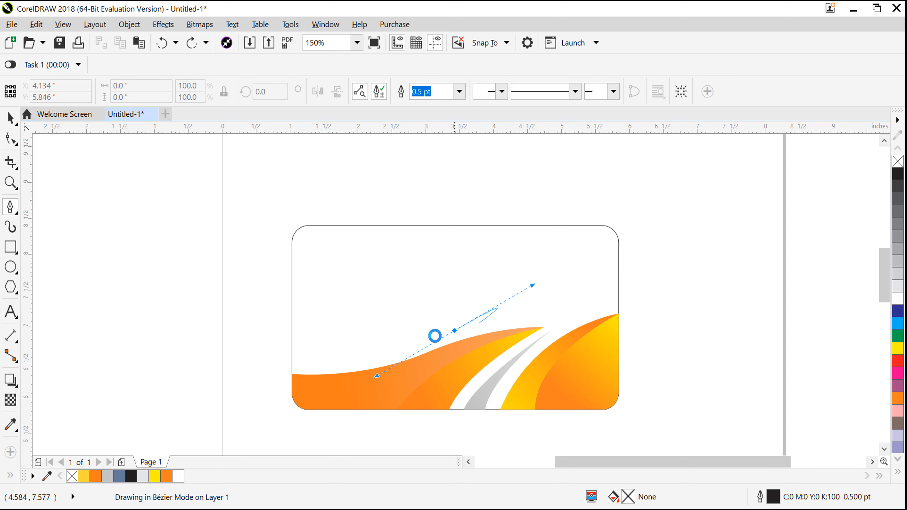
{"action": "left_click_drag", "start_coordinate": [292, 345], "coordinate": [235, 320]}
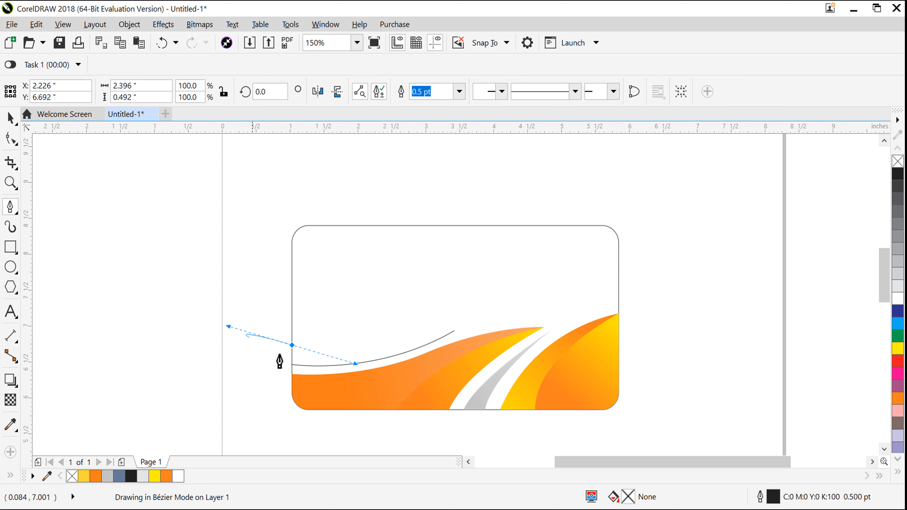
{"action": "left_click", "coordinate": [292, 365]}
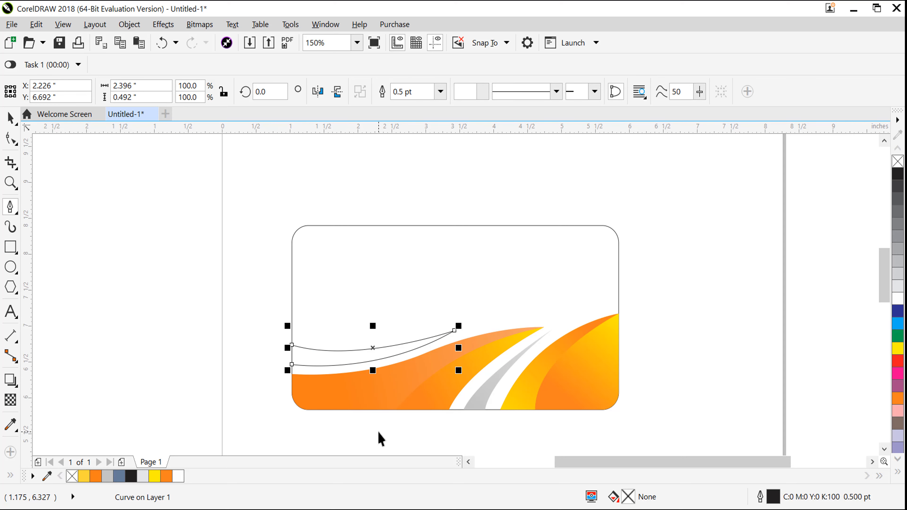
Fill the tapering wave with 30% black gray and remove its outline
{"action": "left_click", "coordinate": [898, 264]}
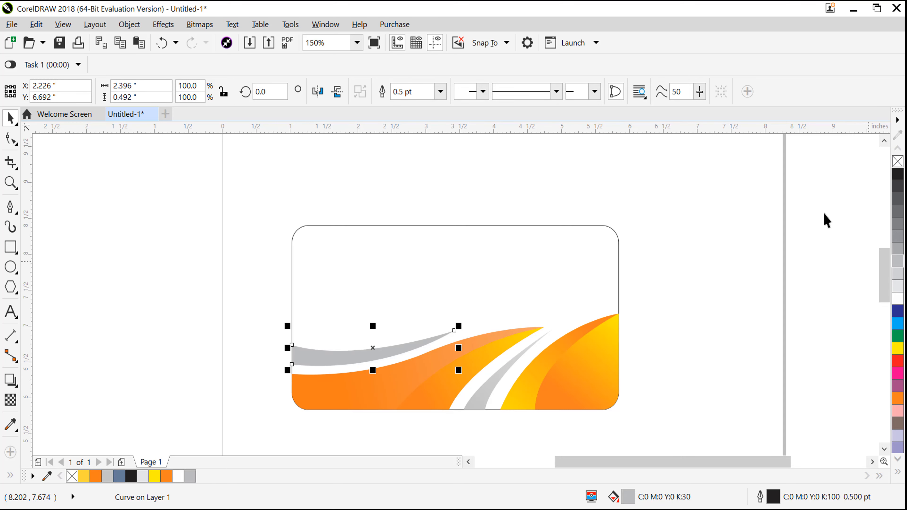
{"action": "left_click", "coordinate": [790, 239]}
{"action": "left_click_drag", "start_coordinate": [669, 268], "coordinate": [118, 399]}
{"action": "key", "text": "Escape"}
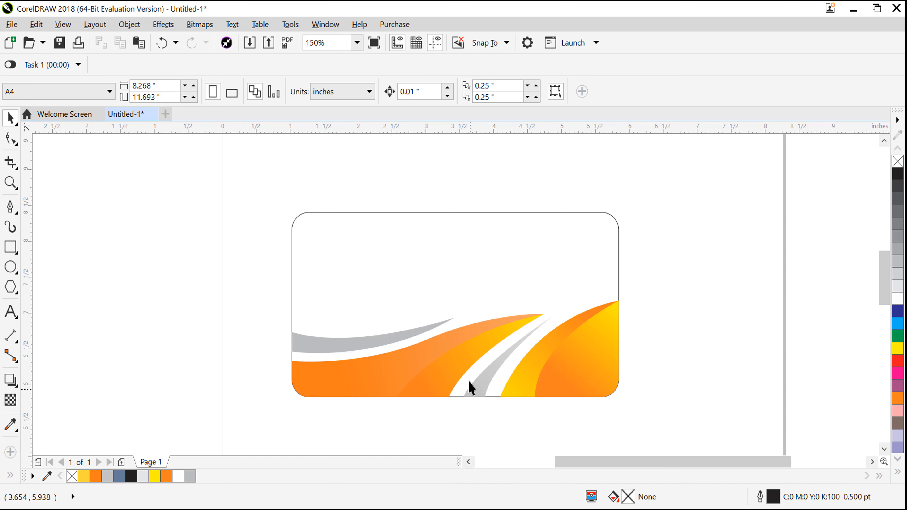
Draw a square about 0.55 inches wide in the card's upper area and set its outline width to 1 pt
{"action": "scroll", "coordinate": [443, 276], "scroll_direction": "up", "scroll_amount": 2}
{"action": "left_click", "coordinate": [10, 207]}
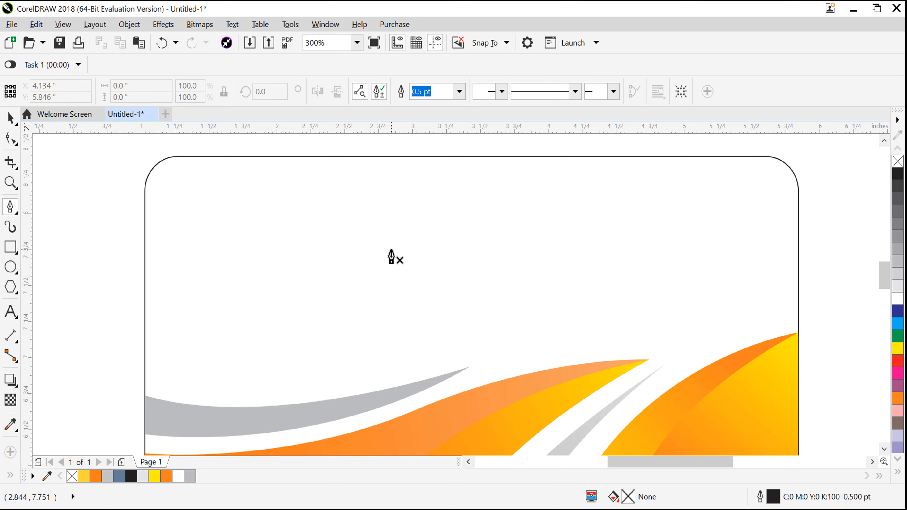
{"action": "left_click", "coordinate": [11, 312]}
{"action": "left_click_drag", "start_coordinate": [335, 209], "coordinate": [411, 288]}
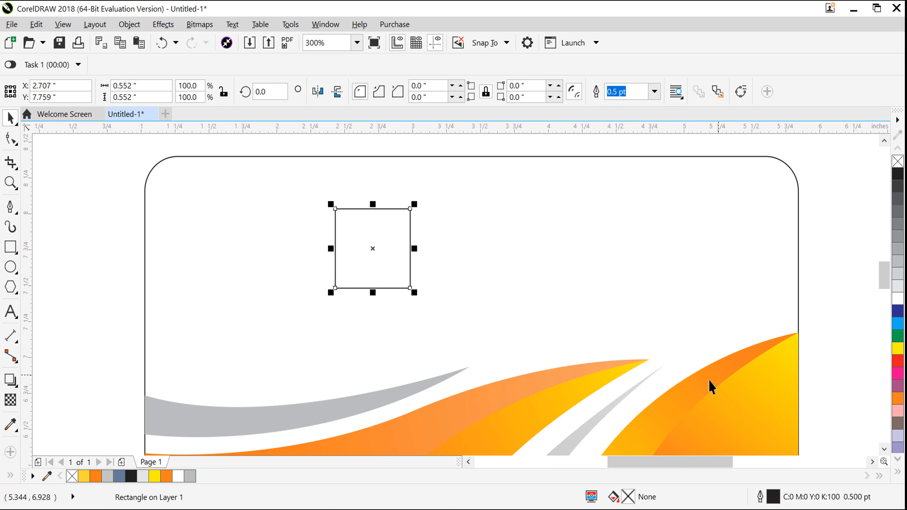
{"action": "key", "text": "F12"}
{"action": "type", "text": "1"}
{"action": "key", "text": "Return"}
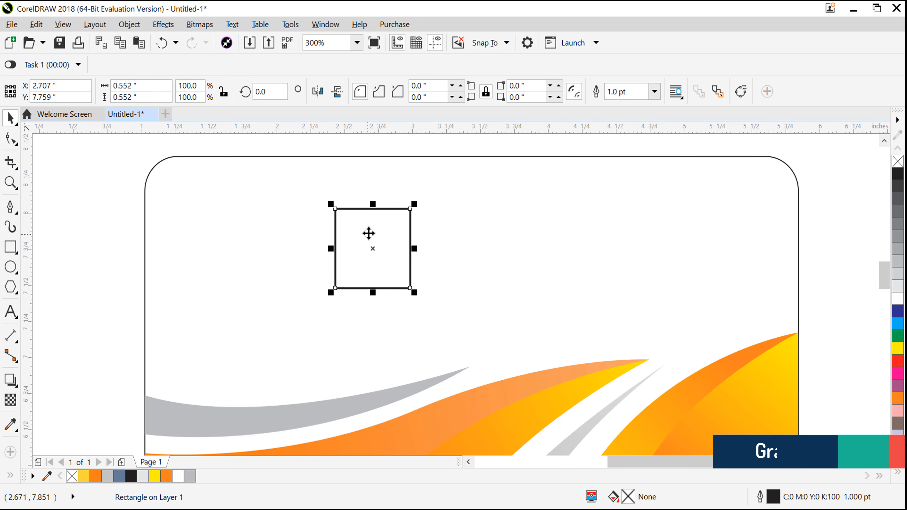
Make a slightly rotated copy of the square about its centre and repeat it three times to form a five-square ring
{"action": "left_click", "coordinate": [369, 233]}
{"action": "left_click_drag", "start_coordinate": [415, 203], "coordinate": [429, 221]}
{"action": "right_click", "coordinate": [429, 221]}
{"action": "key", "text": "ctrl+r"}
{"action": "key", "text": "ctrl+r"}
{"action": "key", "text": "ctrl+r"}
Group the five squares and move the group slightly down and to the right
{"action": "left_click_drag", "start_coordinate": [819, 158], "coordinate": [247, 321]}
{"action": "key", "text": "ctrl+g"}
{"action": "mouse_move", "coordinate": [396, 281]}
{"action": "left_mouse_down"}
{"action": "mouse_move", "coordinate": [345, 311]}
{"action": "mouse_move", "coordinate": [331, 307]}
{"action": "mouse_move", "coordinate": [409, 304]}
{"action": "mouse_move", "coordinate": [402, 298]}
{"action": "left_mouse_up"}
Add the artistic text "COMPANY LOGO" to the right of the ring of squares
{"action": "key", "text": "F8"}
{"action": "left_click", "coordinate": [473, 291]}
{"action": "type", "text": "com"}
{"action": "key", "text": "BackSpace"}
{"action": "key", "text": "BackSpace"}
{"action": "key", "text": "BackSpace"}
{"action": "type", "text": "COMPANY"}
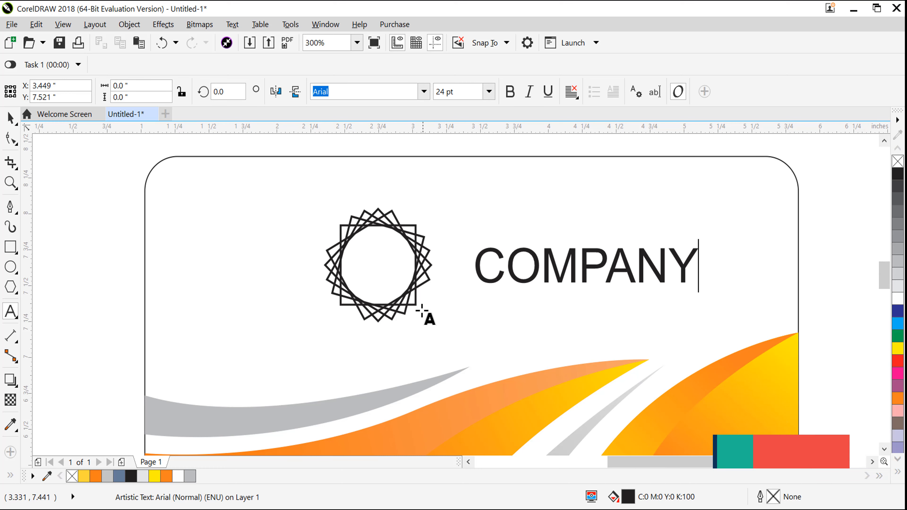
{"action": "type", "text": " LOGO"}
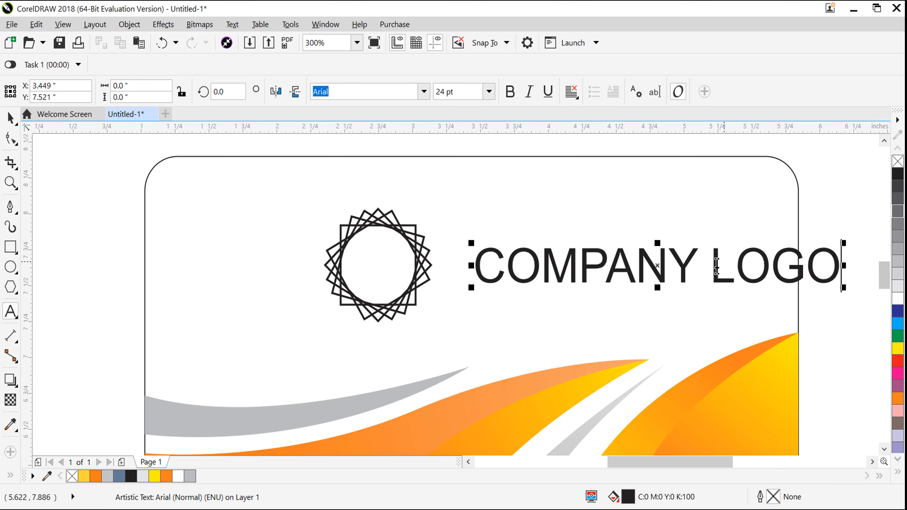
Colour only the word LOGO orange in the company text
{"action": "left_click_drag", "start_coordinate": [716, 266], "coordinate": [844, 272]}
{"action": "left_click", "coordinate": [899, 397]}
{"action": "left_click", "coordinate": [668, 272]}
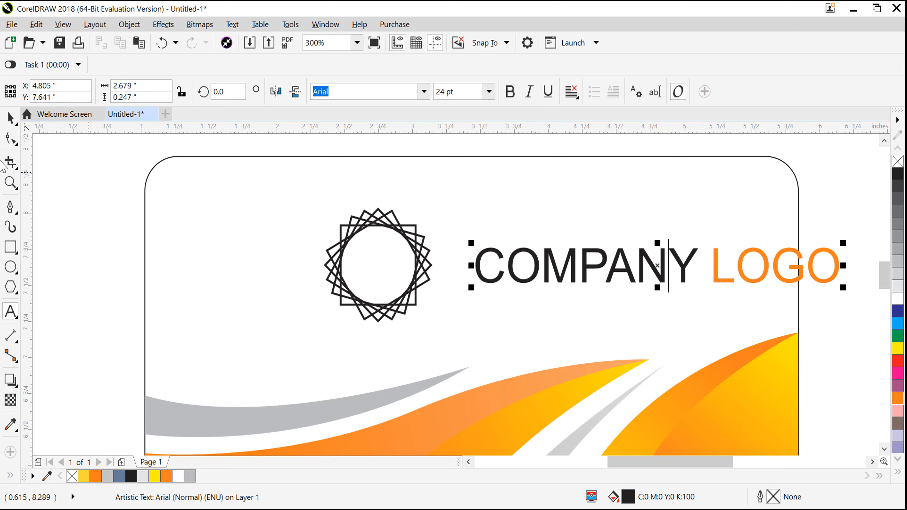
Shrink the company text to fit inside the card beside the ring, and align the text and ring on their horizontal centre line
{"action": "left_click_drag", "start_coordinate": [844, 288], "coordinate": [476, 290]}
{"action": "left_click", "coordinate": [419, 291], "text": "shift"}
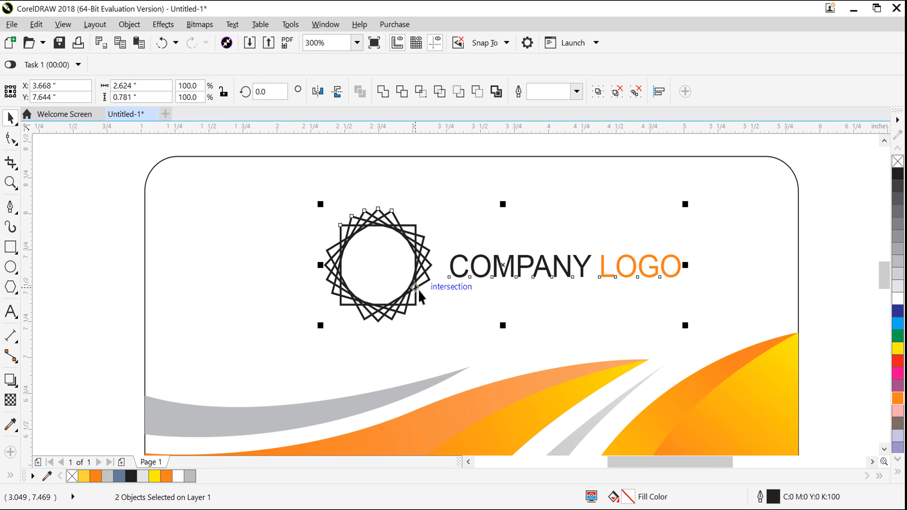
{"action": "key", "text": "e"}
Scale the ring of squares down about its centre to about 0.52 inches wide
{"action": "left_click", "coordinate": [446, 224]}
{"action": "left_click", "coordinate": [425, 237]}
{"action": "left_click_drag", "start_coordinate": [436, 205], "coordinate": [419, 213]}
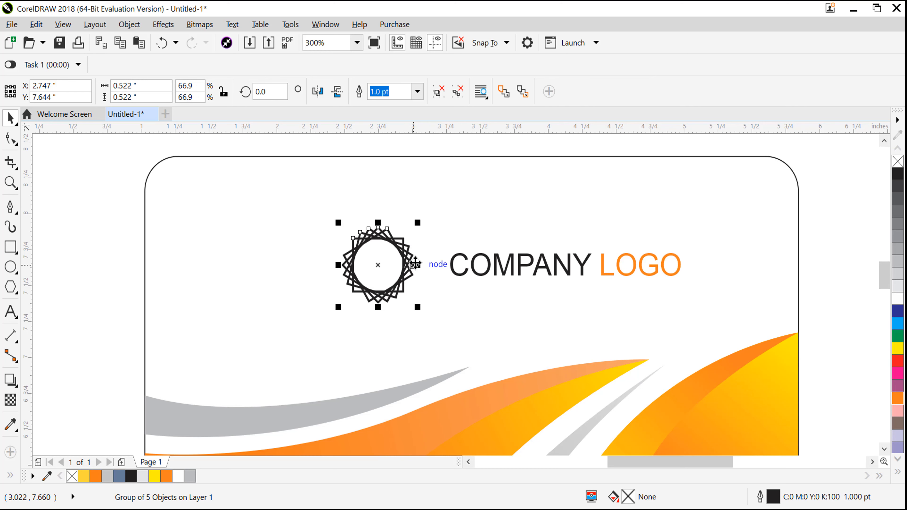
Try outline widths of 0.5 pt and 0.3 pt on the ring of squares, finishing with 1 pt
{"action": "key", "text": "F12"}
{"action": "type", "text": ".5"}
{"action": "key", "text": "Return"}
{"action": "key", "text": "F12"}
{"action": "type", "text": ".3"}
{"action": "key", "text": "Return"}
{"action": "key", "text": "F12"}
{"action": "type", "text": "1"}
{"action": "key", "text": "Return"}
Enlarge the ring of squares to about 0.65 inches wide and group it with the company text
{"action": "left_click_drag", "start_coordinate": [418, 309], "coordinate": [449, 321]}
{"action": "mouse_move", "coordinate": [465, 274]}
{"action": "left_mouse_down"}
{"action": "mouse_move", "coordinate": [448, 283]}
{"action": "mouse_move", "coordinate": [452, 276]}
{"action": "left_mouse_up"}
{"action": "left_click", "coordinate": [400, 273], "text": "shift"}
{"action": "scroll", "coordinate": [379, 292], "scroll_direction": "down", "scroll_amount": 4}
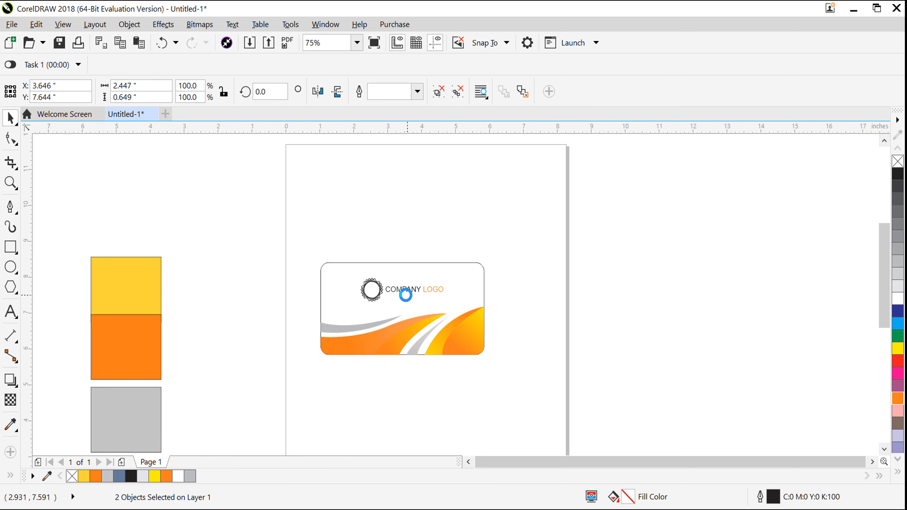
Colour the outlines of the ring of squares orange within the logo group
{"action": "left_click", "coordinate": [502, 320]}
{"action": "key", "text": "z"}
{"action": "left_click_drag", "start_coordinate": [320, 248], "coordinate": [501, 368]}
{"action": "left_click", "coordinate": [371, 270]}
{"action": "left_click", "coordinate": [381, 259], "text": "ctrl"}
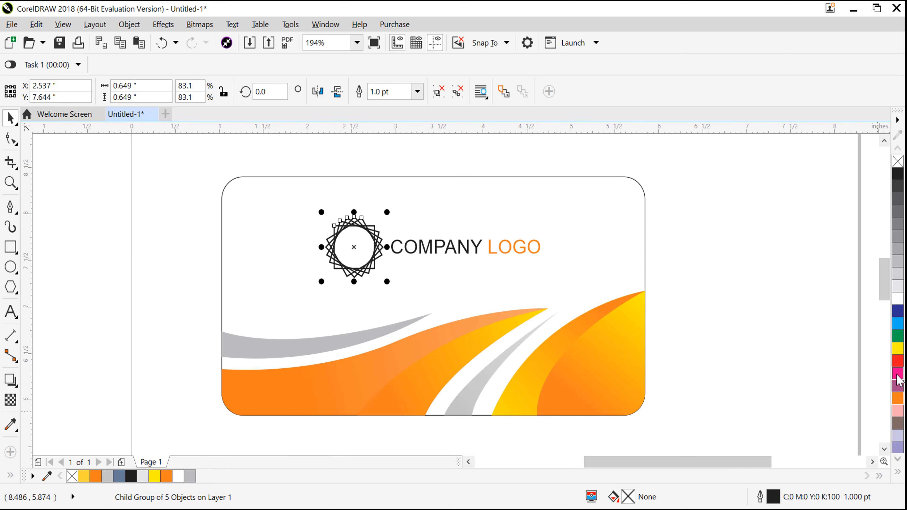
{"action": "right_click", "coordinate": [898, 402]}
Enlarge the company text inside the logo group and centre the whole logo horizontally on the card
{"action": "left_click", "coordinate": [423, 249], "text": "ctrl"}
{"action": "left_click_drag", "start_coordinate": [559, 277], "coordinate": [596, 288]}
{"action": "left_click", "coordinate": [439, 247]}
{"action": "left_click", "coordinate": [434, 247]}
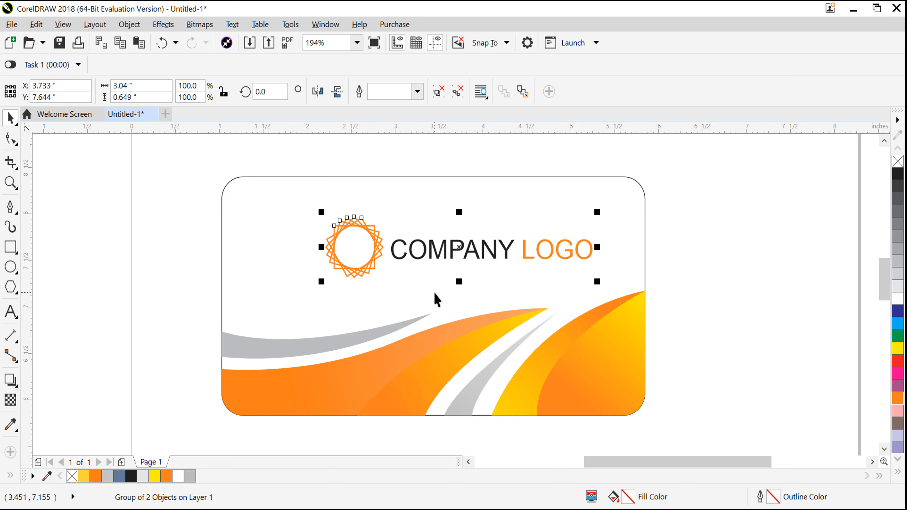
{"action": "left_click", "coordinate": [435, 293], "text": "shift"}
{"action": "key", "text": "c"}
{"action": "left_click", "coordinate": [704, 267]}
Duplicate the whole card directly below itself and delete the copy's waves and logo, keeping only the rounded rectangle
{"action": "key", "text": "F4"}
{"action": "left_click", "coordinate": [622, 195]}
{"action": "left_click_drag", "start_coordinate": [622, 195], "coordinate": [629, 293]}
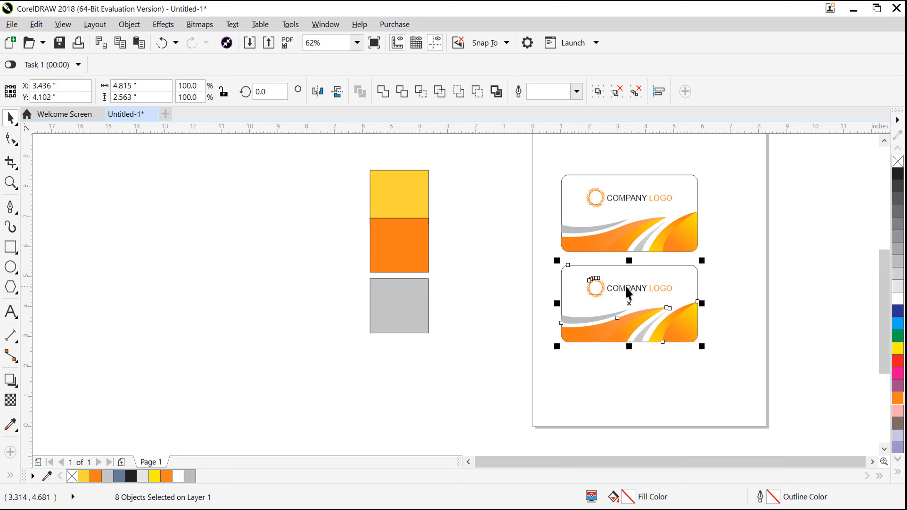
{"action": "left_click", "coordinate": [632, 315]}
{"action": "left_click_drag", "start_coordinate": [541, 371], "coordinate": [743, 275]}
{"action": "key", "text": "Delete"}
Draw a right-bulging curved line across the full height of the blank card, just right of its middle
{"action": "scroll", "coordinate": [736, 343], "scroll_direction": "down", "scroll_amount": 1}
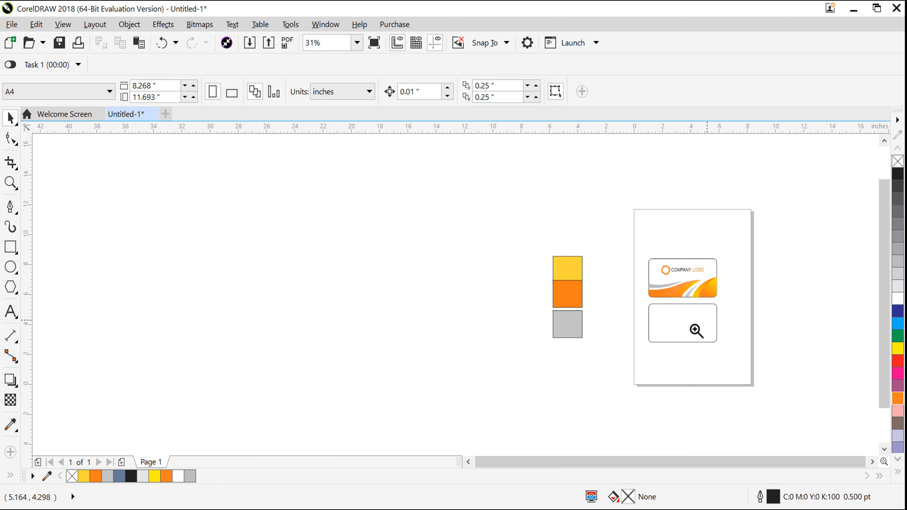
{"action": "left_click_drag", "start_coordinate": [638, 357], "coordinate": [763, 273]}
{"action": "left_click", "coordinate": [10, 207]}
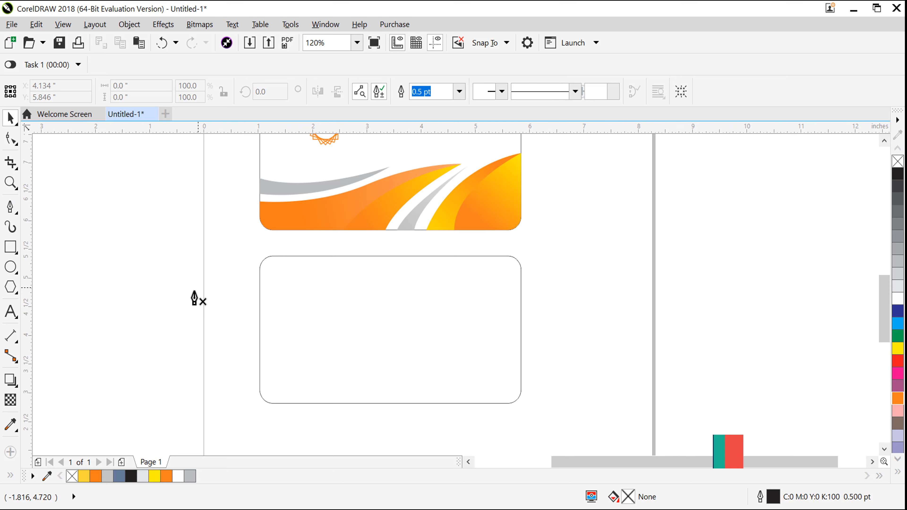
{"action": "left_click", "coordinate": [384, 413]}
{"action": "left_click_drag", "start_coordinate": [405, 245], "coordinate": [371, 162]}
{"action": "key", "text": "space"}
Duplicate the curve slightly to the right and rotate the copy about 2 degrees so both curves meet near the card's lower edge
{"action": "left_click_drag", "start_coordinate": [415, 324], "coordinate": [427, 317]}
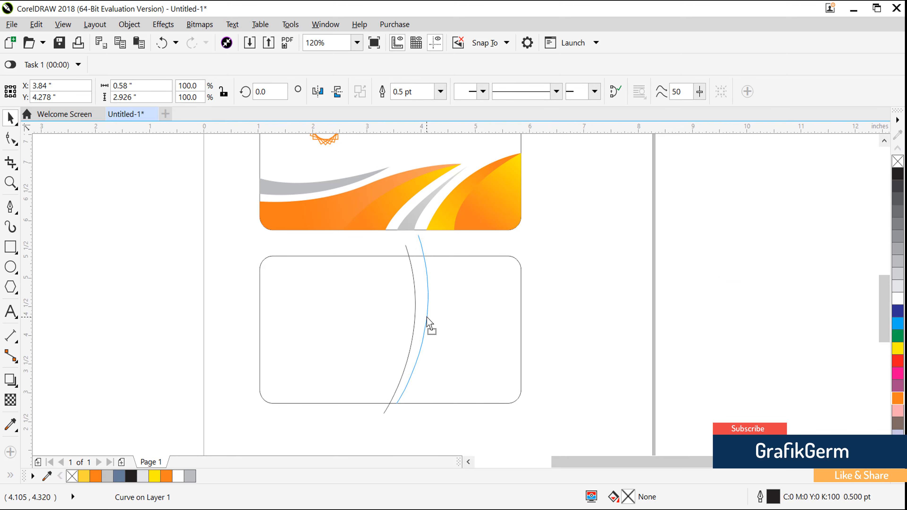
{"action": "left_click_drag", "start_coordinate": [430, 235], "coordinate": [438, 237]}
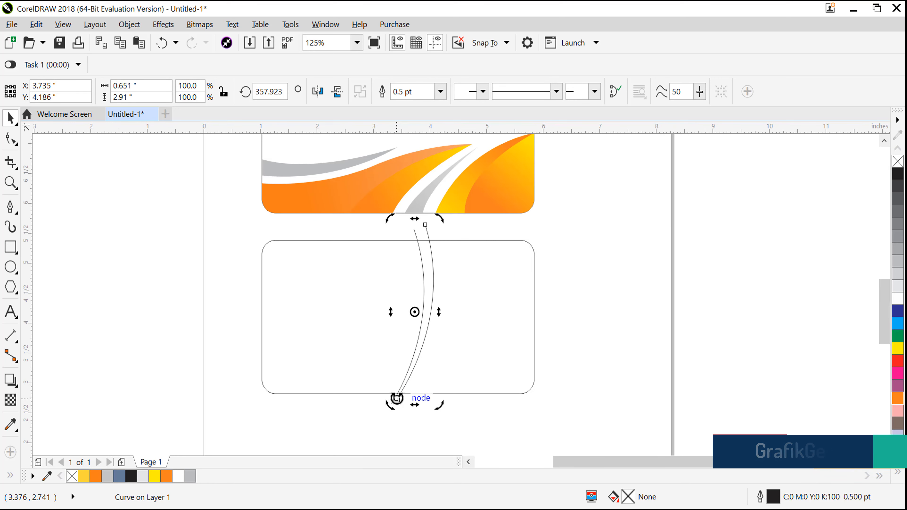
{"action": "scroll", "coordinate": [401, 399], "scroll_direction": "up", "scroll_amount": 1}
{"action": "key", "text": "F2"}
{"action": "left_click_drag", "start_coordinate": [358, 352], "coordinate": [431, 431]}
{"action": "left_click_drag", "start_coordinate": [443, 330], "coordinate": [451, 287]}
Smart-fill the narrow strip between the two curves and the area to their right on the second card
{"action": "key", "text": "F4"}
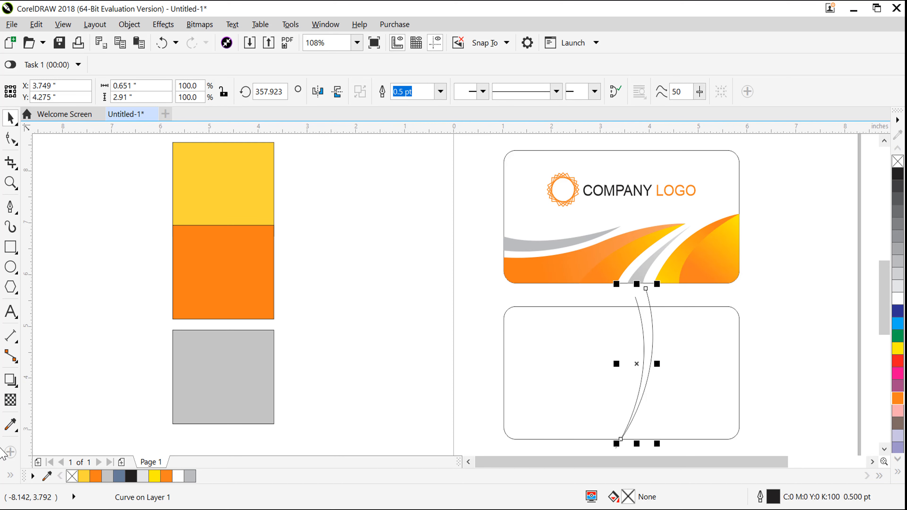
{"action": "left_click", "coordinate": [31, 466]}
{"action": "left_click", "coordinate": [679, 351]}
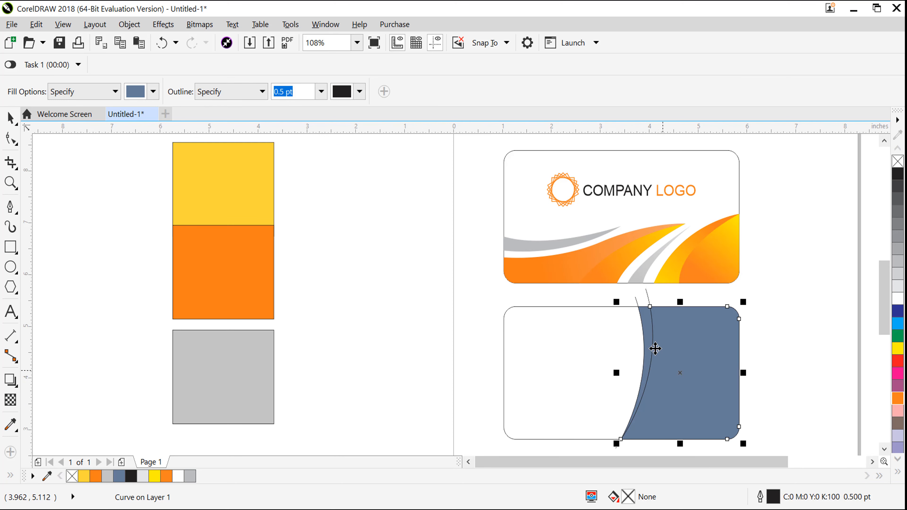
Cut the filled shapes, delete the two construction curves, and paste the filled shapes back in place
{"action": "key", "text": "space"}
{"action": "key", "text": "Delete"}
{"action": "left_click", "coordinate": [650, 329]}
{"action": "key", "text": "Delete"}
{"action": "left_click", "coordinate": [644, 338]}
{"action": "key", "text": "Delete"}
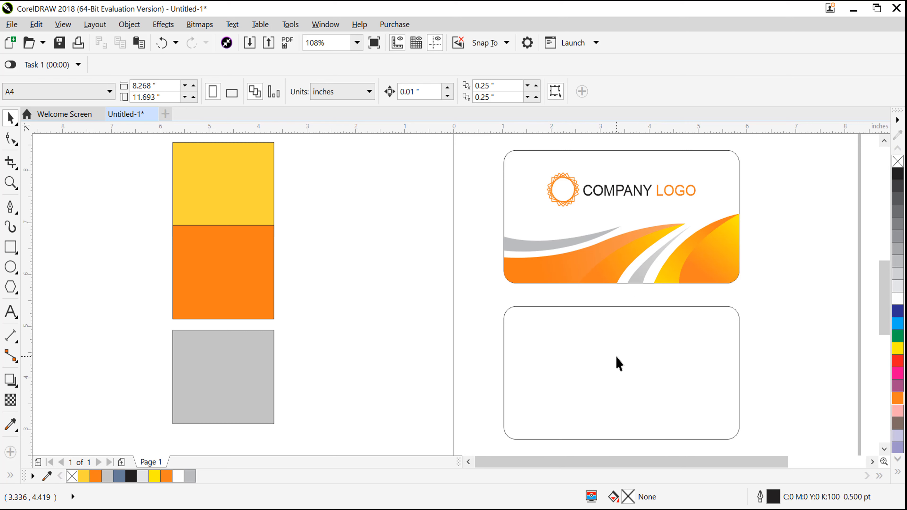
{"action": "key", "text": "ctrl+v"}
Draw a third right-bulging curve from top to bottom through the filled area near the card's right edge
{"action": "left_click", "coordinate": [805, 359]}
{"action": "left_click", "coordinate": [698, 389]}
{"action": "key", "text": "space"}
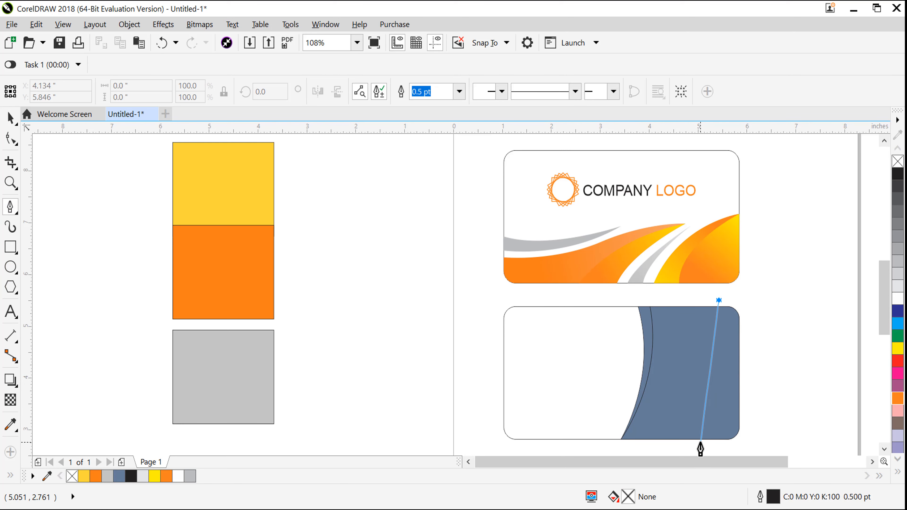
{"action": "left_click_drag", "start_coordinate": [700, 443], "coordinate": [728, 364]}
{"action": "key", "text": "space"}
{"action": "left_click", "coordinate": [762, 403]}
{"action": "left_click", "coordinate": [719, 273]}
{"action": "left_click_drag", "start_coordinate": [719, 263], "coordinate": [709, 263]}
{"action": "left_click_drag", "start_coordinate": [729, 365], "coordinate": [737, 355]}
{"action": "key", "text": "space"}
Smart-fill the area between the third curve and the card's right edge, and delete that curve
{"action": "left_click", "coordinate": [10, 476]}
{"action": "left_click", "coordinate": [32, 467]}
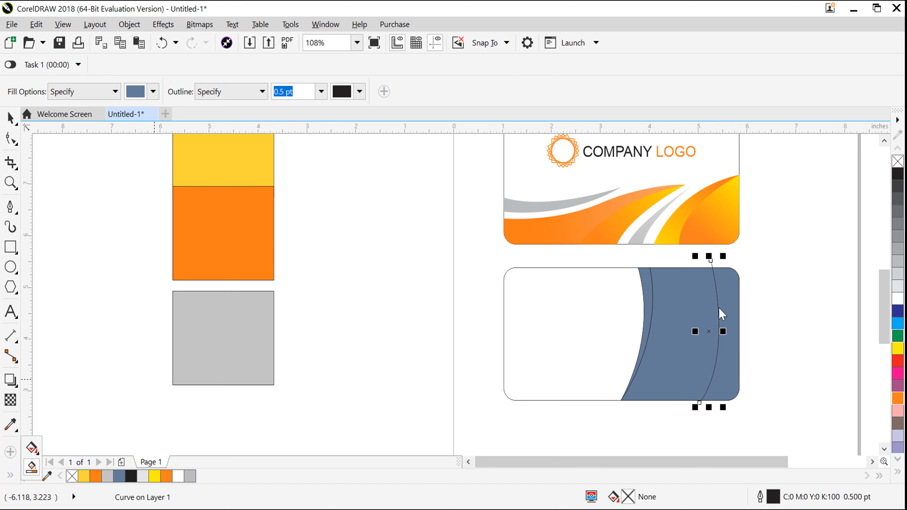
{"action": "left_click", "coordinate": [724, 295]}
{"action": "key", "text": "space"}
{"action": "left_click", "coordinate": [717, 290]}
{"action": "key", "text": "Delete"}
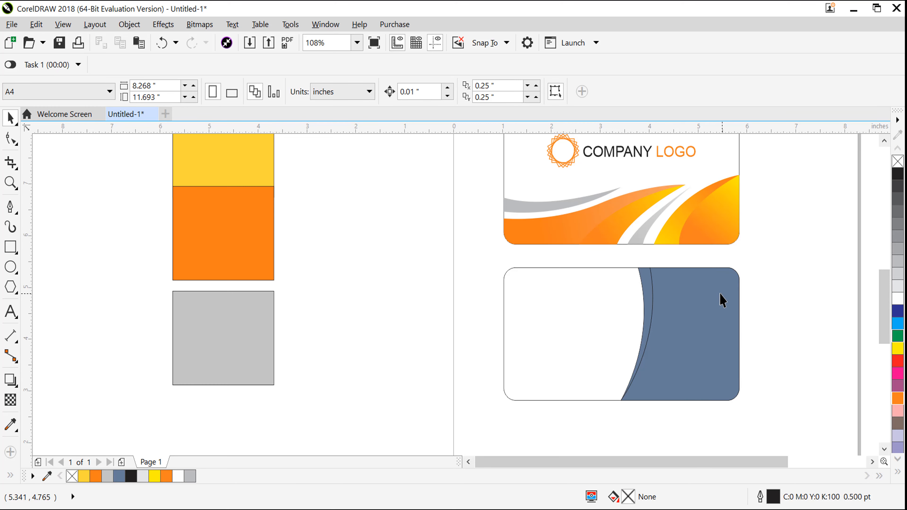
Fill the outer strip along the second card's right edge with solid orange
{"action": "left_click", "coordinate": [724, 296]}
{"action": "key", "text": "g"}
{"action": "left_click", "coordinate": [897, 399]}
{"action": "key", "text": "space"}
{"action": "left_click_drag", "start_coordinate": [692, 329], "coordinate": [696, 354]}
{"action": "key", "text": "ctrl+z"}
Give the wide middle shape a gradient from orange at its bottom to yellow at its top, and remove the orange shapes' outlines
{"action": "key", "text": "g"}
{"action": "left_click_drag", "start_coordinate": [679, 386], "coordinate": [717, 229]}
{"action": "left_click", "coordinate": [898, 348]}
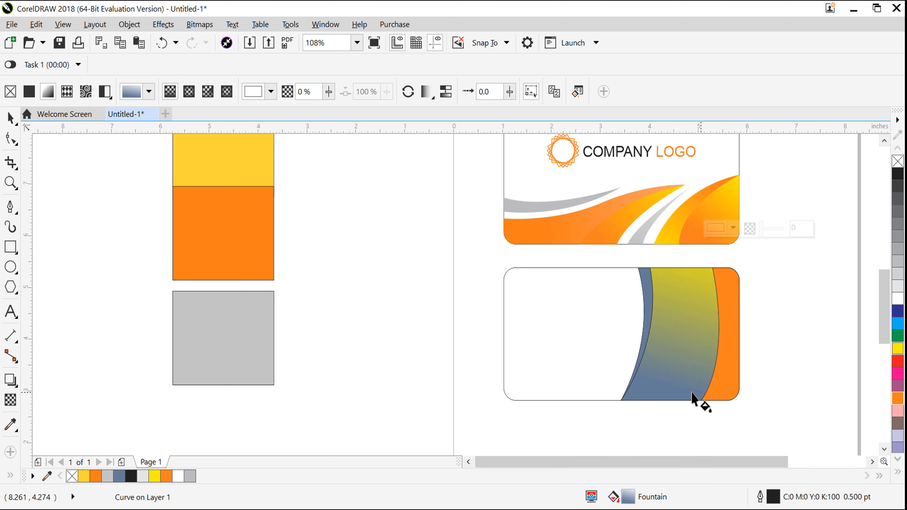
{"action": "left_click", "coordinate": [692, 393]}
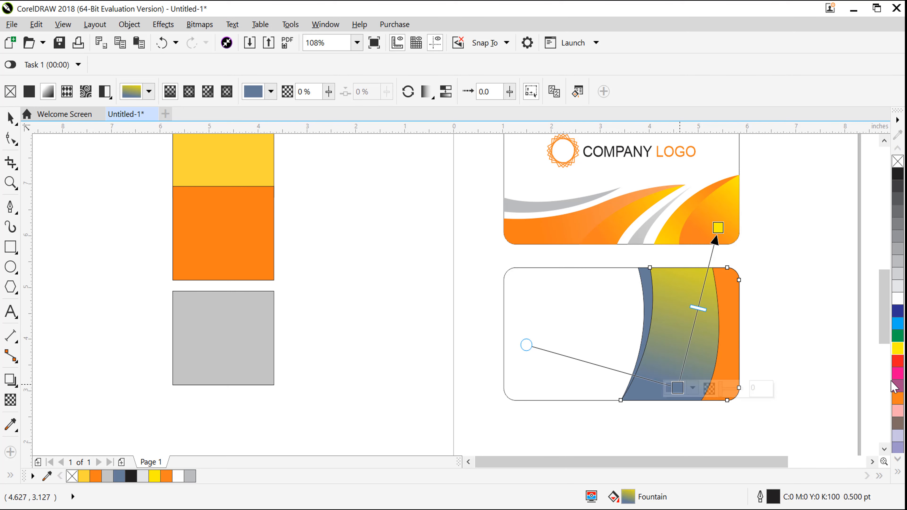
{"action": "left_click", "coordinate": [898, 399]}
{"action": "key", "text": "space"}
{"action": "left_click", "coordinate": [842, 201]}
Give the narrow curved strip an outline-free gradient from orange at its top to yellow at its bottom
{"action": "left_click", "coordinate": [646, 280]}
{"action": "key", "text": "g"}
{"action": "left_click_drag", "start_coordinate": [645, 280], "coordinate": [622, 429]}
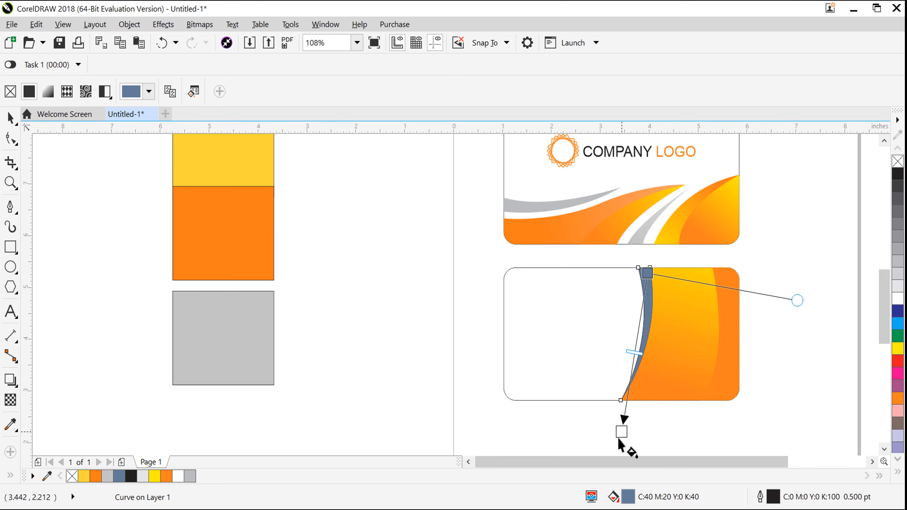
{"action": "left_click", "coordinate": [647, 273]}
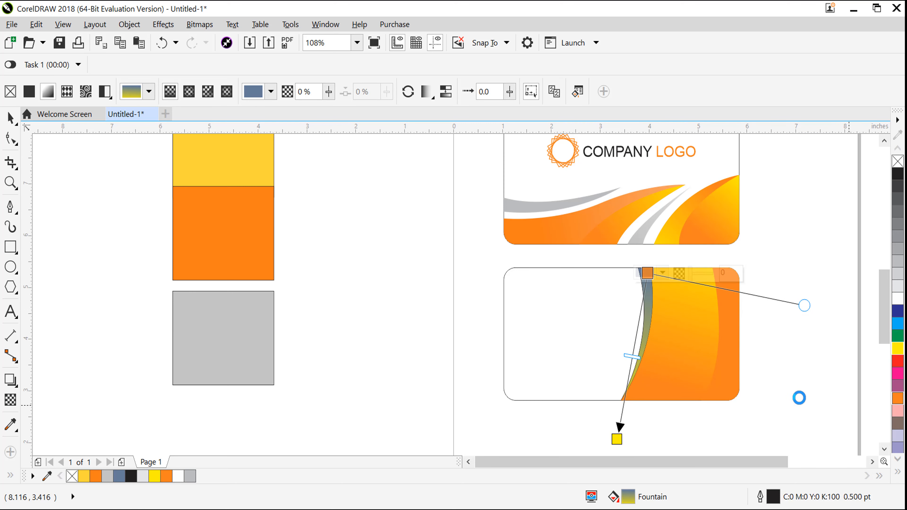
{"action": "left_click", "coordinate": [12, 126]}
{"action": "left_click", "coordinate": [783, 236]}
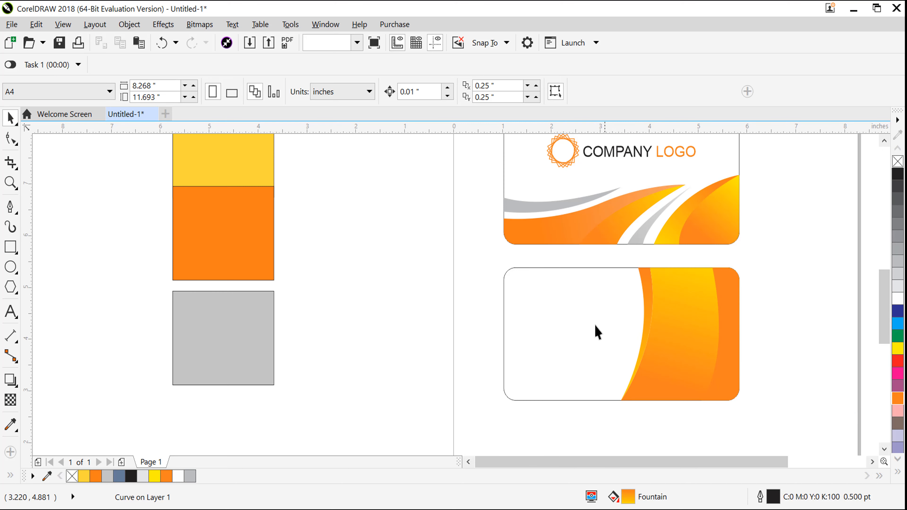
Draw a closed, pointed curved sliver left of the orange strip, running from mid-height down past the second card's lower edge
{"action": "left_click", "coordinate": [561, 377]}
{"action": "left_click", "coordinate": [11, 207]}
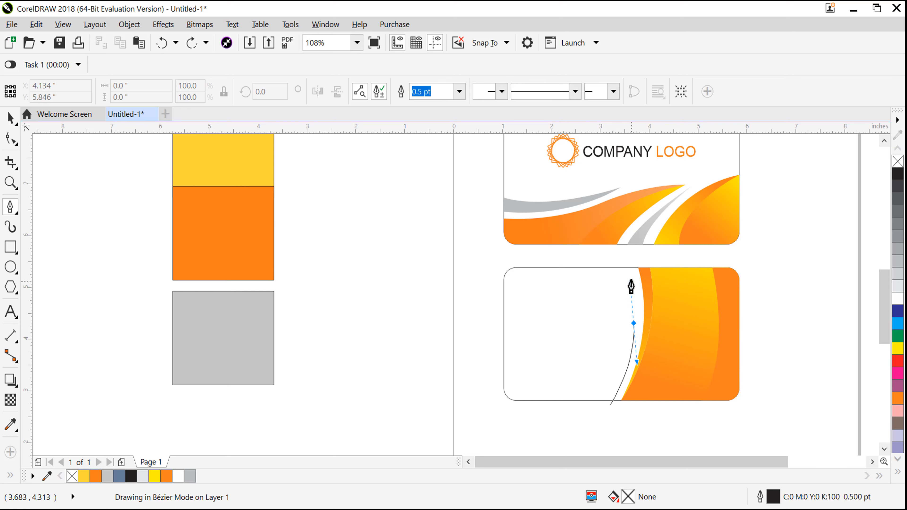
{"action": "left_click_drag", "start_coordinate": [631, 281], "coordinate": [631, 279]}
{"action": "left_click", "coordinate": [634, 323], "text": "alt"}
{"action": "left_click_drag", "start_coordinate": [591, 407], "coordinate": [563, 422]}
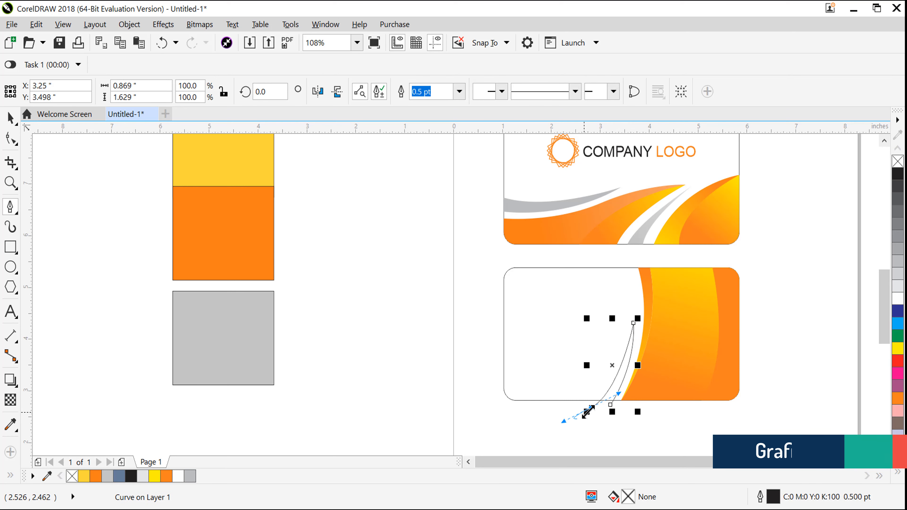
{"action": "left_click", "coordinate": [591, 407], "text": "alt"}
{"action": "left_click", "coordinate": [610, 405]}
{"action": "key", "text": "space"}
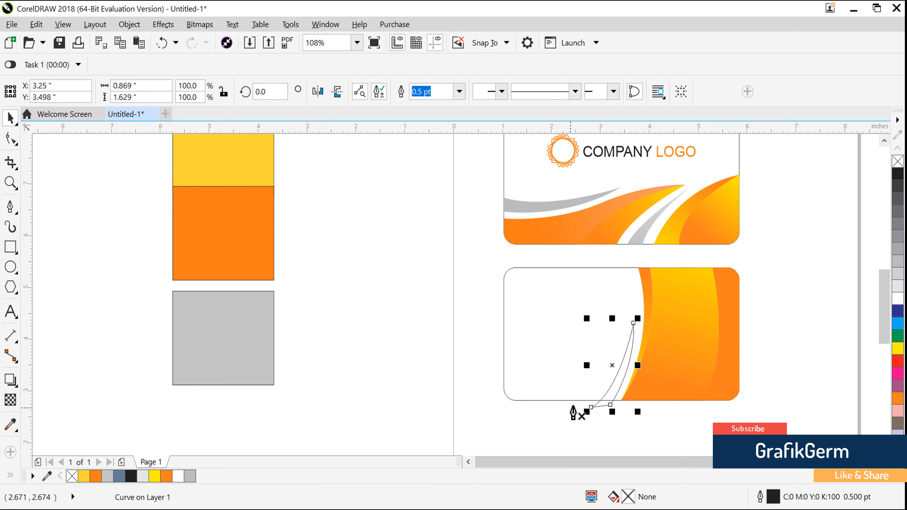
Draw another curve left of the sliver up to its tip, and scale the sliver and curve down slightly so their tips match
{"action": "left_click", "coordinate": [571, 408]}
{"action": "mouse_move", "coordinate": [634, 323]}
{"action": "left_mouse_down"}
{"action": "mouse_move", "coordinate": [638, 300]}
{"action": "mouse_move", "coordinate": [642, 309]}
{"action": "left_mouse_up"}
{"action": "key", "text": "space"}
{"action": "left_click_drag", "start_coordinate": [566, 365], "coordinate": [576, 365]}
{"action": "left_click_drag", "start_coordinate": [609, 318], "coordinate": [613, 326]}
{"action": "left_click", "coordinate": [612, 407]}
{"action": "left_click_drag", "start_coordinate": [607, 414], "coordinate": [602, 412]}
{"action": "left_click", "coordinate": [614, 419]}
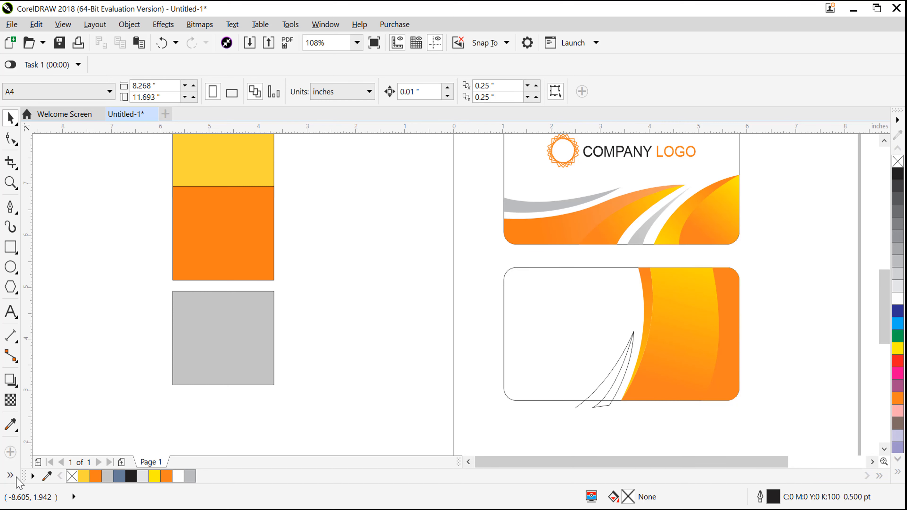
Smart-fill the two pointed areas between the new curves and the second card's lower edge
{"action": "left_click", "coordinate": [12, 476]}
{"action": "left_click", "coordinate": [34, 469]}
{"action": "left_click", "coordinate": [597, 398]}
{"action": "left_click", "coordinate": [610, 397]}
{"action": "key", "text": "space"}
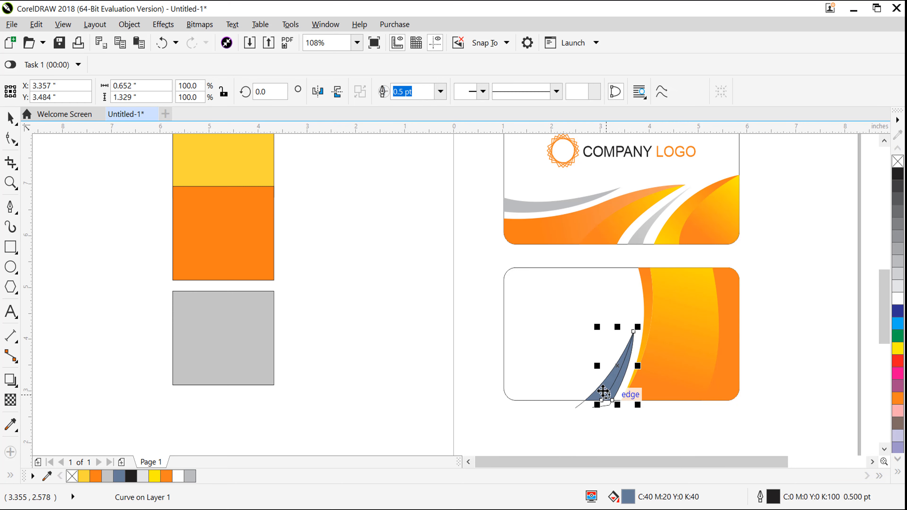
Cut the two filled slivers, delete their construction curves, and paste the slivers back in place
{"action": "left_click", "coordinate": [601, 392], "text": "shift"}
{"action": "key", "text": "ctrl+x"}
{"action": "left_click", "coordinate": [610, 396]}
{"action": "key", "text": "Delete"}
{"action": "left_click", "coordinate": [605, 387]}
{"action": "left_click", "coordinate": [600, 383]}
{"action": "key", "text": "Delete"}
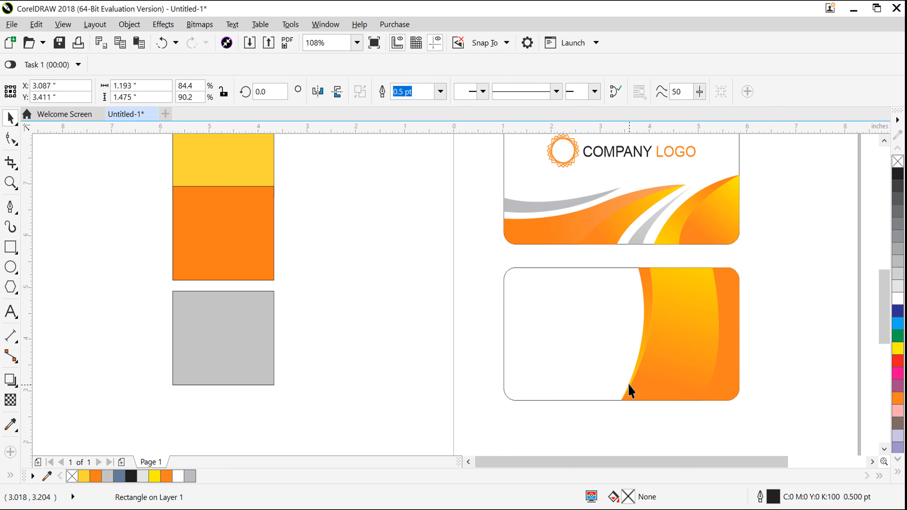
{"action": "key", "text": "ctrl+v"}
Fill the outer sliver light gray and the inner one with an upward gray-to-white gradient, both without outlines
{"action": "key", "text": "ctrl+l"}
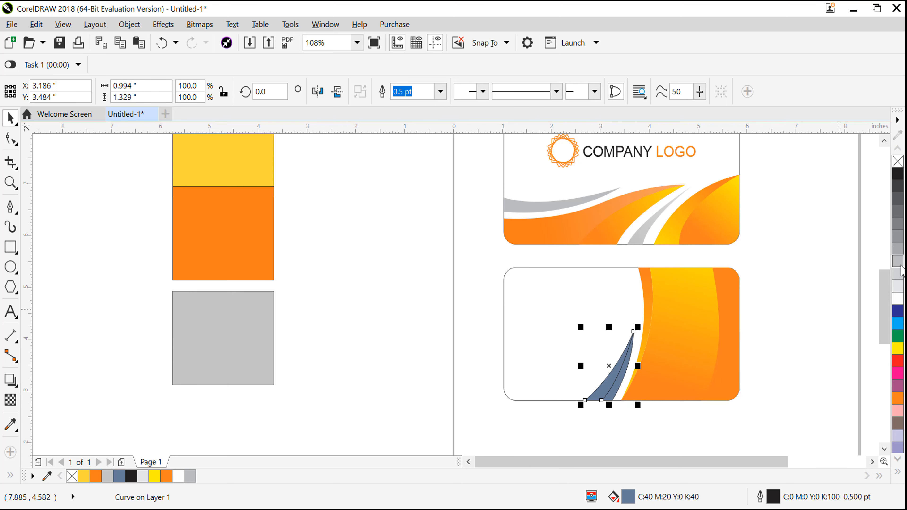
{"action": "left_click", "coordinate": [610, 393]}
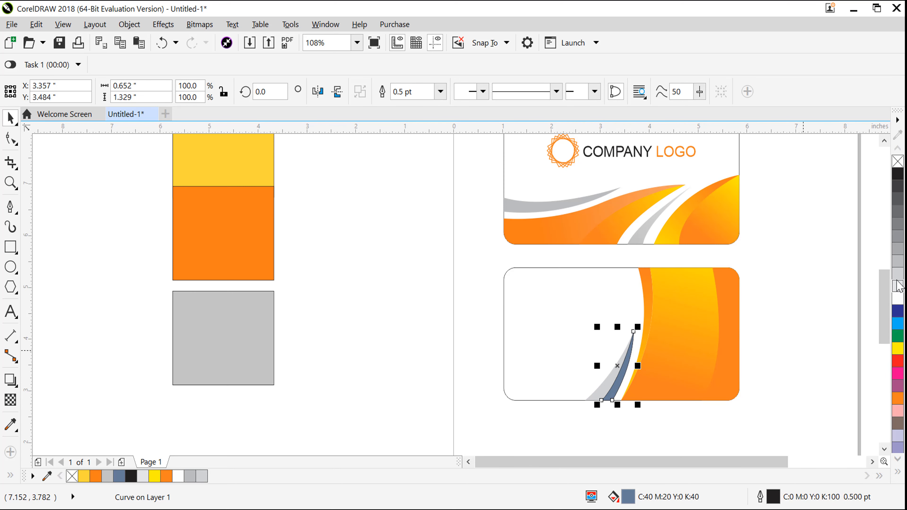
{"action": "key", "text": "g"}
{"action": "left_click_drag", "start_coordinate": [606, 401], "coordinate": [628, 336]}
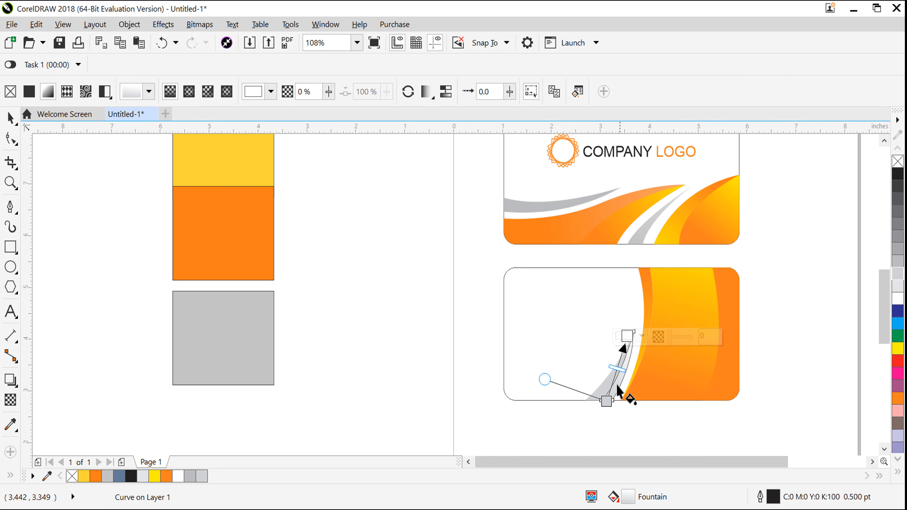
{"action": "key", "text": "space"}
{"action": "left_click", "coordinate": [600, 390], "text": "shift"}
{"action": "left_click", "coordinate": [794, 192]}
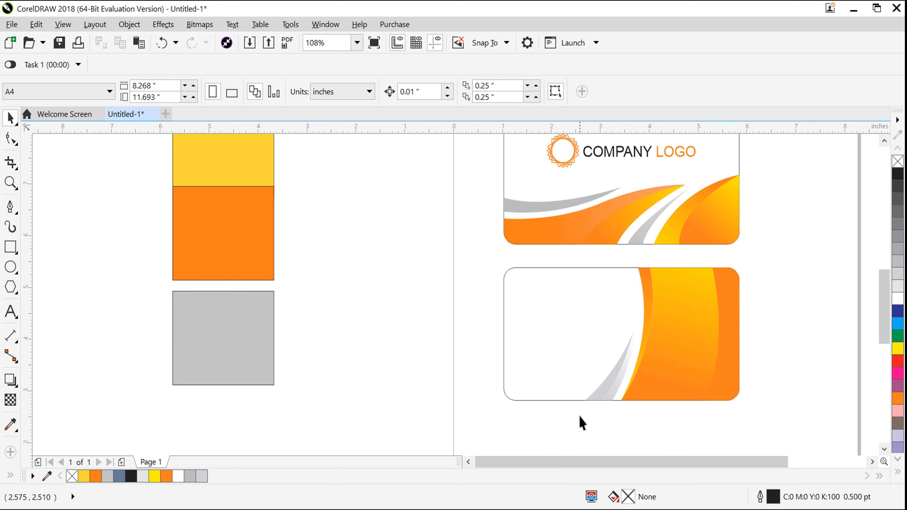
Group the two gray slivers and move them slightly right, closer to the orange shapes
{"action": "key", "text": "ctrl+g"}
{"action": "left_click", "coordinate": [697, 421]}
{"action": "left_click_drag", "start_coordinate": [616, 393], "coordinate": [620, 395]}
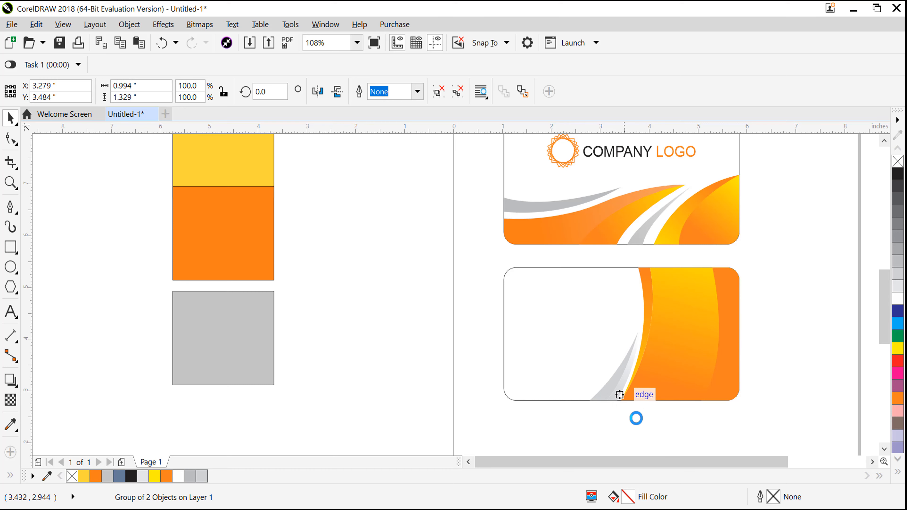
{"action": "left_click", "coordinate": [567, 441]}
Copy the logo onto the second card's orange area, ungroup it, and place a white ring above the company text
{"action": "scroll", "coordinate": [582, 340], "scroll_direction": "up", "scroll_amount": 2}
{"action": "scroll", "coordinate": [446, 347], "scroll_direction": "down", "scroll_amount": 2}
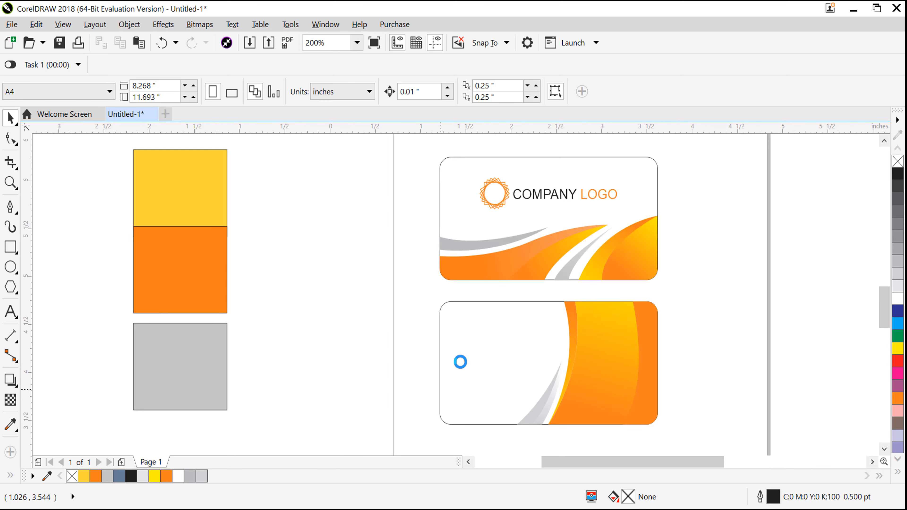
{"action": "scroll", "coordinate": [484, 297], "scroll_direction": "up", "scroll_amount": 1}
{"action": "left_click", "coordinate": [604, 217]}
{"action": "left_click_drag", "start_coordinate": [603, 217], "coordinate": [718, 382]}
{"action": "key", "text": "ctrl+u"}
{"action": "left_click", "coordinate": [693, 360]}
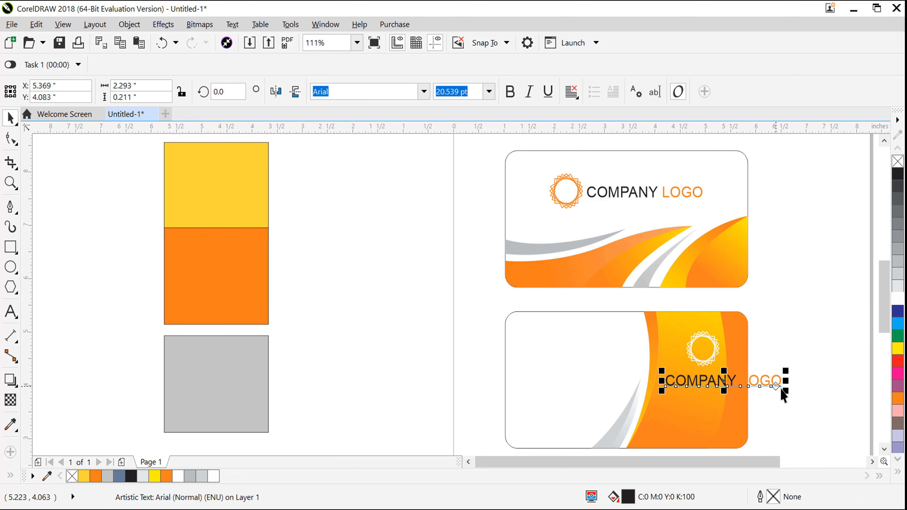
Shrink the copied company text to about 1.45 inches wide, colour it white, and move it and the ring slightly down
{"action": "left_click_drag", "start_coordinate": [787, 392], "coordinate": [741, 401]}
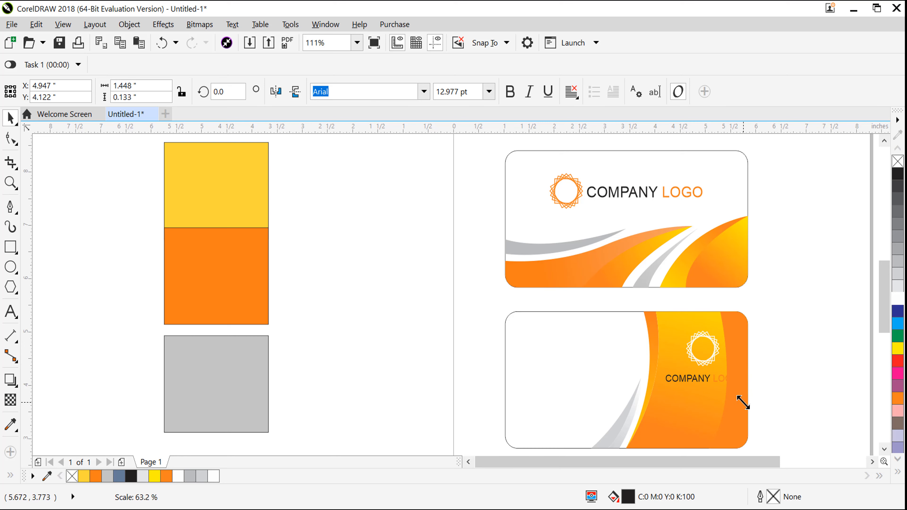
{"action": "left_click", "coordinate": [709, 361], "text": "shift"}
{"action": "mouse_move", "coordinate": [709, 360]}
{"action": "left_mouse_down"}
{"action": "mouse_move", "coordinate": [712, 375]}
{"action": "mouse_move", "coordinate": [709, 348]}
{"action": "mouse_move", "coordinate": [702, 370]}
{"action": "left_mouse_up"}
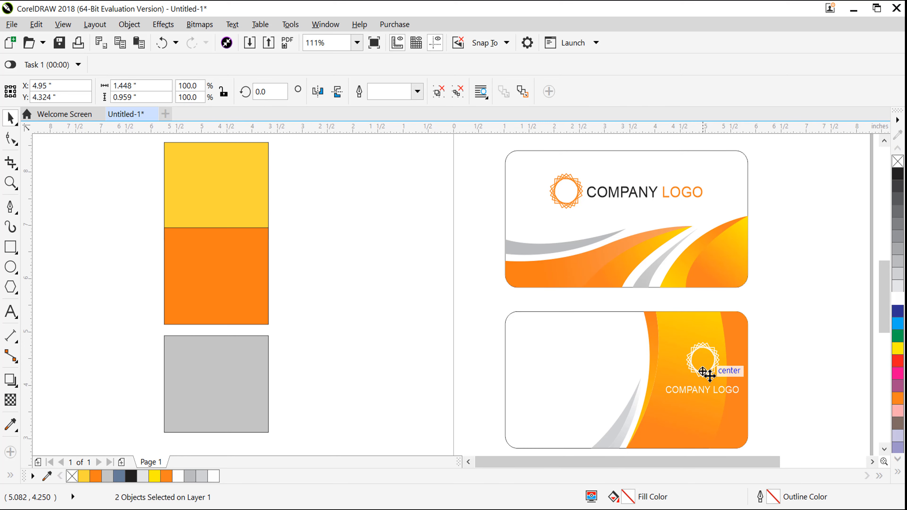
Group the white ring and text, and enlarge the group to about 1.7 inches wide
{"action": "key", "text": "ctrl+g"}
{"action": "left_click_drag", "start_coordinate": [666, 343], "coordinate": [649, 345]}
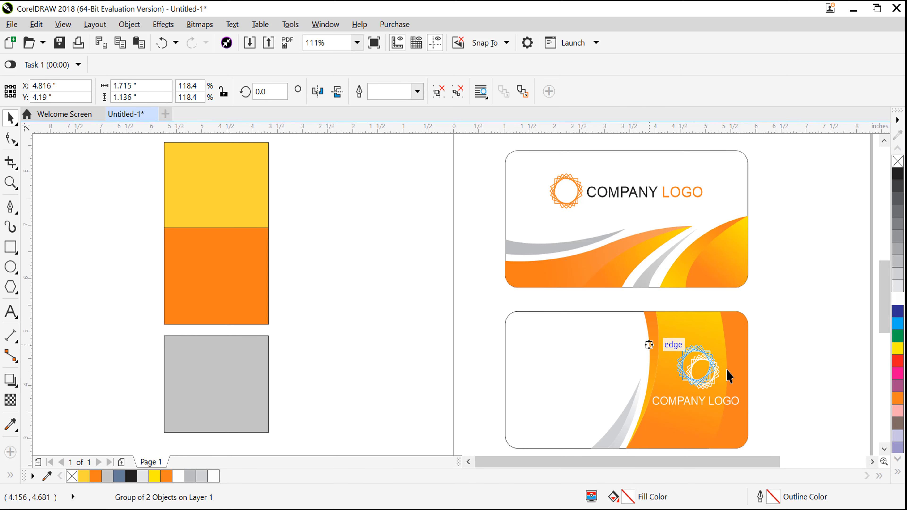
Make the word COMPANY bold in the company logo text on both cards
{"action": "left_click", "coordinate": [804, 308]}
{"action": "scroll", "coordinate": [559, 407], "scroll_direction": "up", "scroll_amount": 1}
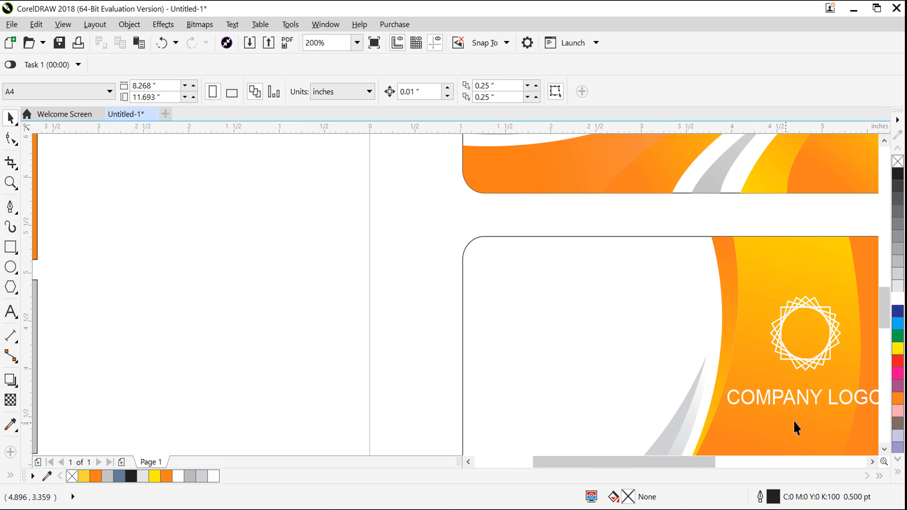
{"action": "key", "text": "g"}
{"action": "key", "text": "F8"}
{"action": "left_click_drag", "start_coordinate": [821, 395], "coordinate": [695, 398]}
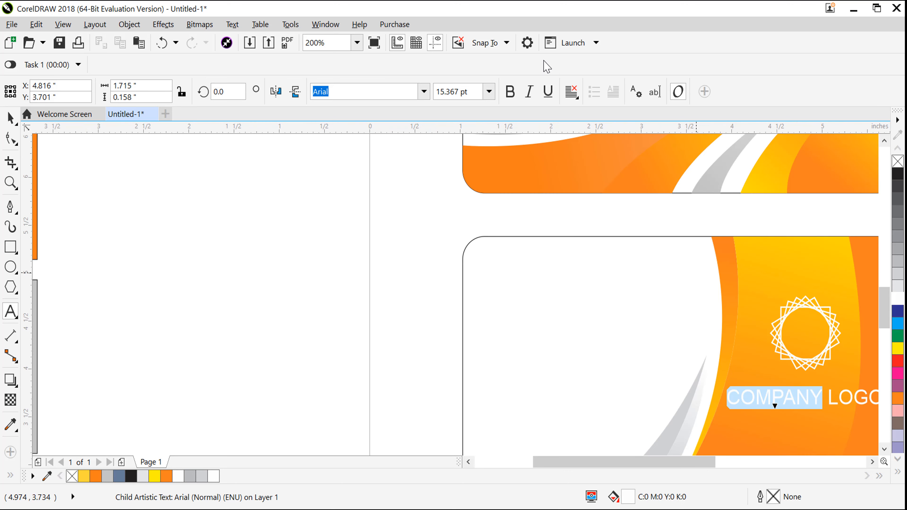
{"action": "left_click", "coordinate": [510, 95]}
{"action": "scroll", "coordinate": [478, 284], "scroll_direction": "down", "scroll_amount": 1}
{"action": "left_click_drag", "start_coordinate": [596, 156], "coordinate": [536, 157]}
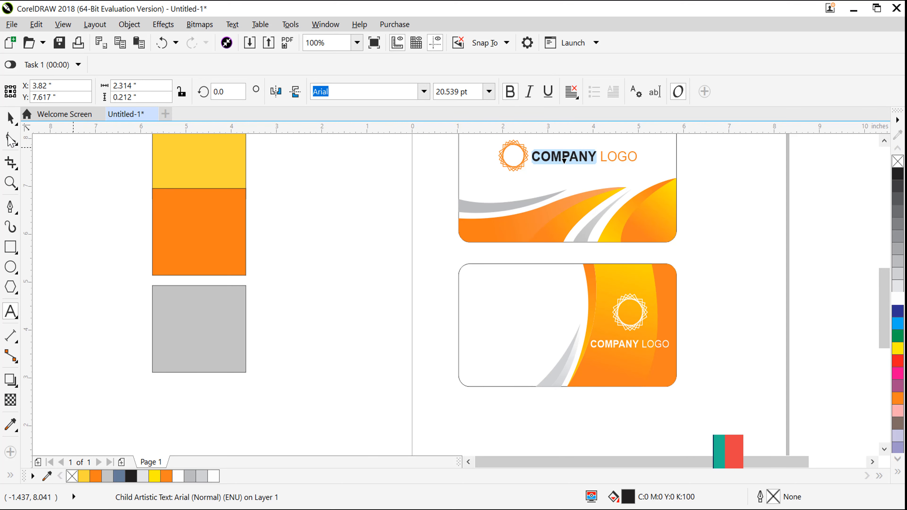
{"action": "left_click", "coordinate": [10, 119]}
{"action": "left_click", "coordinate": [339, 247]}
Add a two-line phone number text on the second card's white area, shrink it to about 1.06 inches wide, and copy it below
{"action": "scroll", "coordinate": [556, 338], "scroll_direction": "up", "scroll_amount": 1}
{"action": "scroll", "coordinate": [470, 290], "scroll_direction": "up", "scroll_amount": 1}
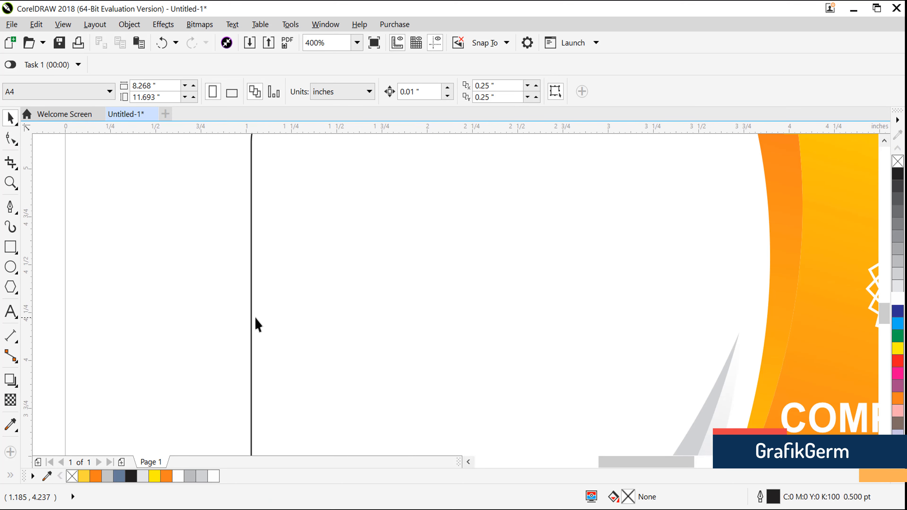
{"action": "scroll", "coordinate": [256, 324], "scroll_direction": "down", "scroll_amount": 1}
{"action": "key", "text": "F8"}
{"action": "left_click", "coordinate": [326, 289]}
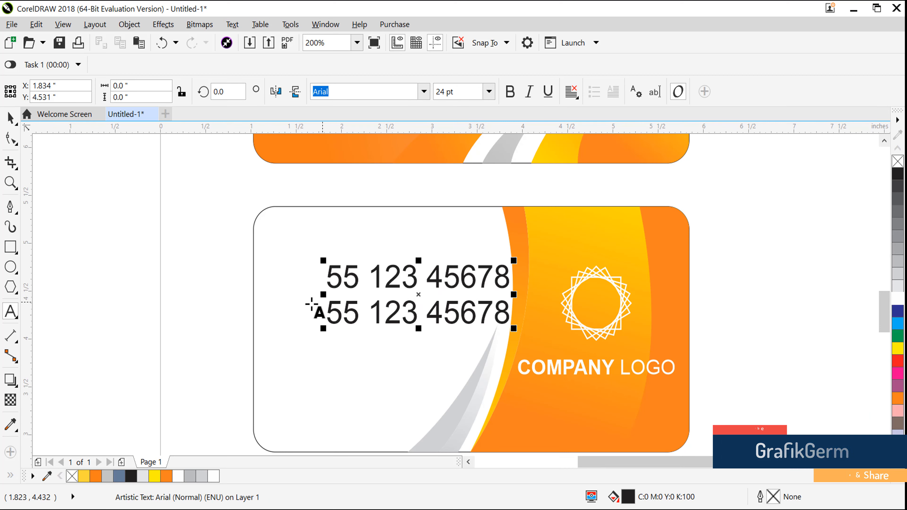
{"action": "left_click", "coordinate": [10, 118]}
{"action": "left_click_drag", "start_coordinate": [513, 329], "coordinate": [346, 336]}
{"action": "right_click", "coordinate": [347, 336]}
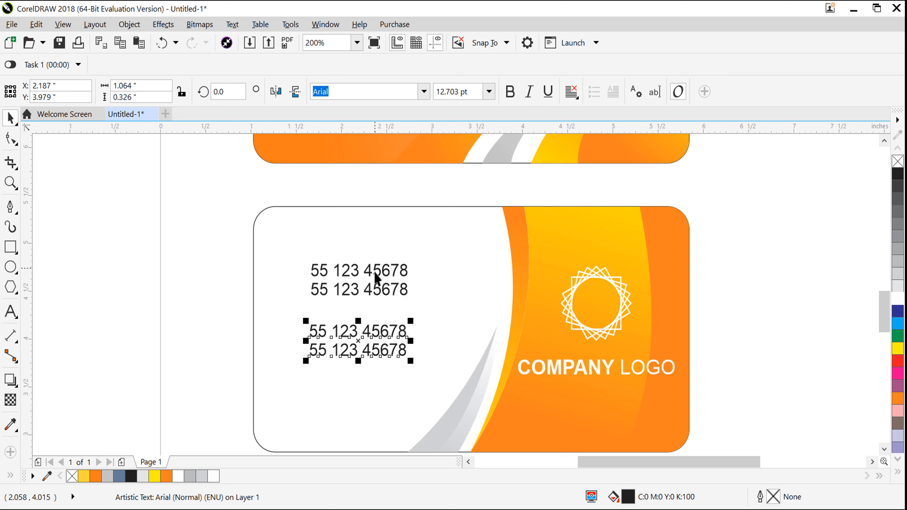
Make both phone texts bold and replace the lower copy's content with the contact's e-mail address
{"action": "left_click", "coordinate": [357, 340]}
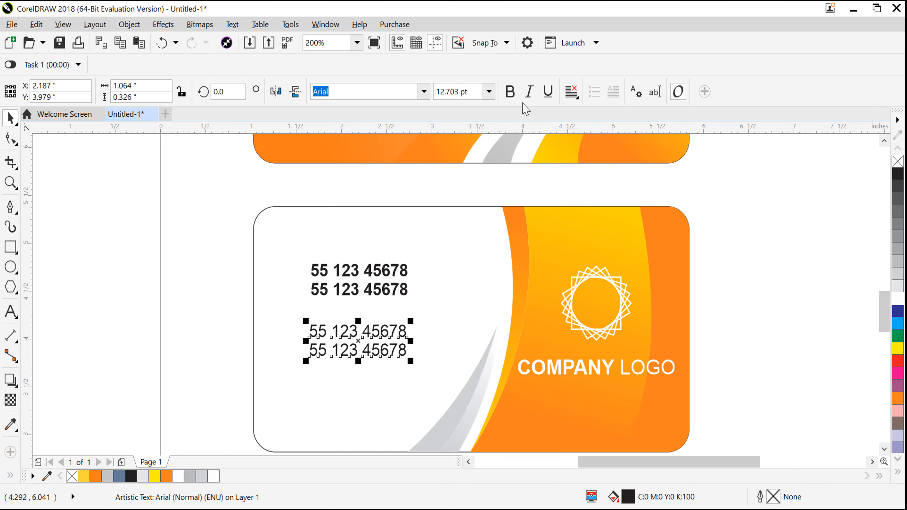
{"action": "left_click", "coordinate": [510, 92]}
{"action": "key", "text": "F8"}
{"action": "key", "text": "ctrl+a"}
{"action": "type", "text": "Ema"}
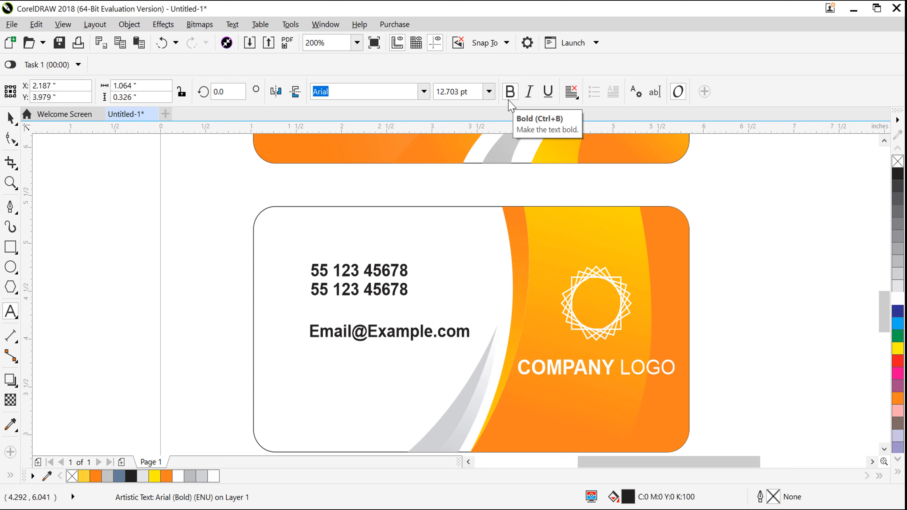
Copy the e-mail text just below and replace its content with the two lines "Address text layout, state, country"
{"action": "key", "text": "ctrl+space"}
{"action": "left_click_drag", "start_coordinate": [358, 335], "coordinate": [350, 359]}
{"action": "key", "text": "F8"}
{"action": "key", "text": "ctrl+a"}
{"action": "key", "text": "Delete"}
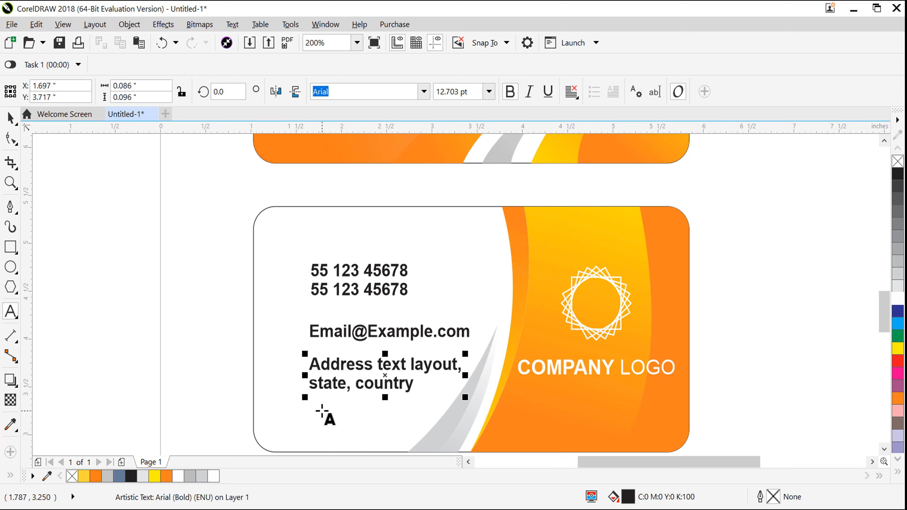
Right-justify the address lines and align the phone, e-mail and address texts along their right edges on the white area
{"action": "left_click", "coordinate": [10, 118]}
{"action": "left_click", "coordinate": [572, 92]}
{"action": "left_click", "coordinate": [616, 155]}
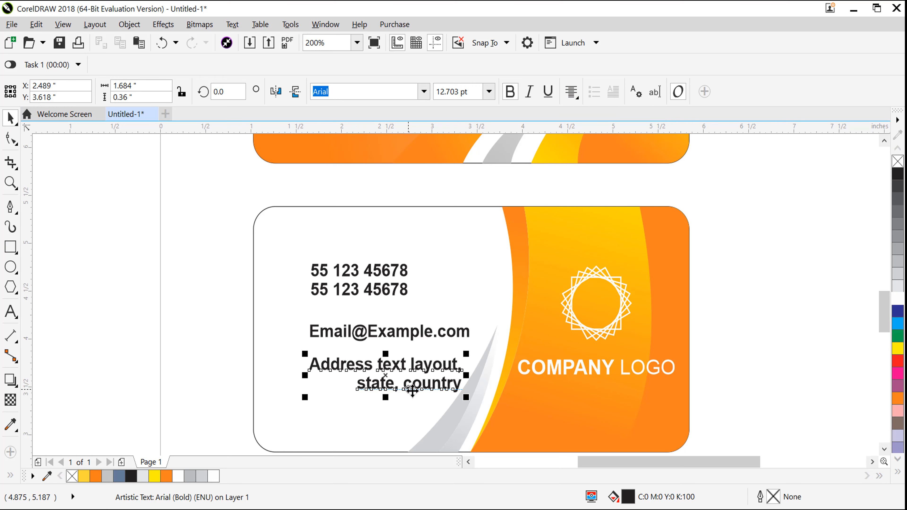
{"action": "key", "text": "r"}
{"action": "left_click_drag", "start_coordinate": [397, 292], "coordinate": [420, 293]}
Fill the phone, e-mail and address texts with dark gray C:69 M:64 Y:63 K:62
{"action": "left_click", "coordinate": [422, 290]}
{"action": "left_click", "coordinate": [416, 362], "text": "shift"}
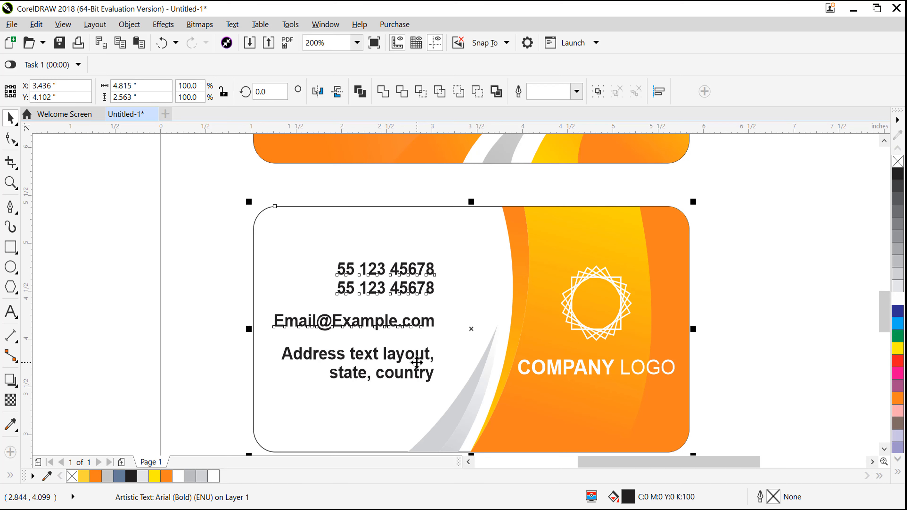
{"action": "left_click", "coordinate": [418, 361], "text": "shift"}
{"action": "left_click", "coordinate": [419, 353], "text": "shift"}
{"action": "left_click_drag", "start_coordinate": [219, 276], "coordinate": [213, 299]}
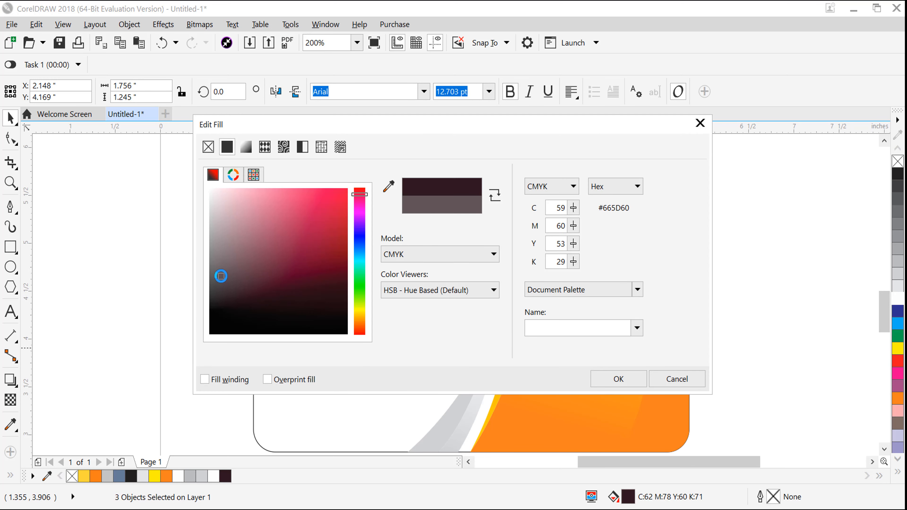
{"action": "key", "text": "Return"}
{"action": "key", "text": "Escape"}
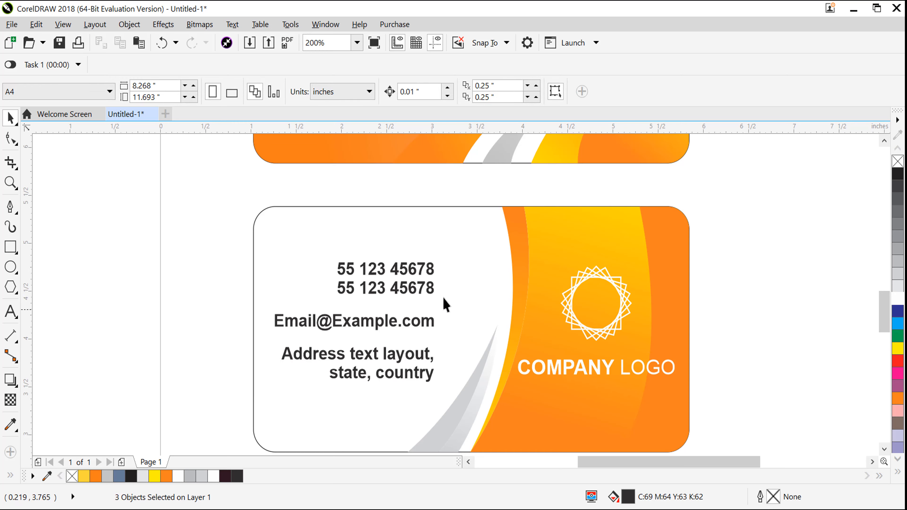
Place the orange phone icon to the right of the phone numbers on the second card
{"action": "scroll", "coordinate": [444, 304], "scroll_direction": "up", "scroll_amount": 2}
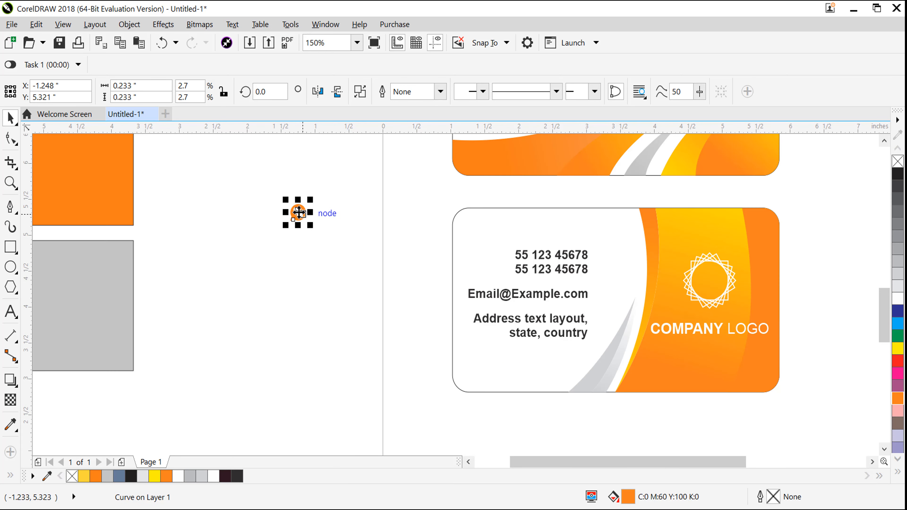
{"action": "left_click_drag", "start_coordinate": [298, 212], "coordinate": [606, 264]}
Draw a rectangle about 0.194 by 0.115 inches beside the e-mail text and round its corners to 0.02 inches
{"action": "scroll", "coordinate": [624, 284], "scroll_direction": "up", "scroll_amount": 5}
{"action": "left_click_drag", "start_coordinate": [463, 329], "coordinate": [570, 396]}
{"action": "left_click", "coordinate": [461, 86]}
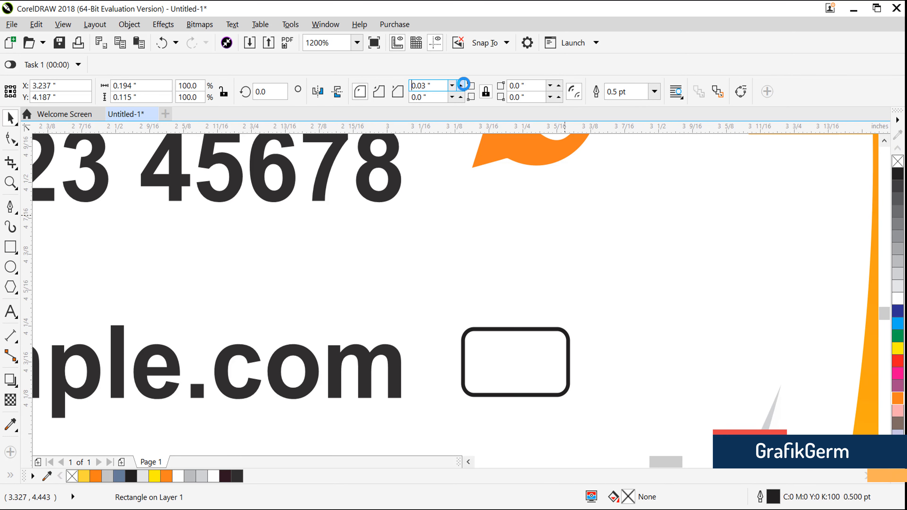
{"action": "left_click", "coordinate": [461, 86]}
{"action": "left_click", "coordinate": [453, 86]}
{"action": "left_click", "coordinate": [440, 229]}
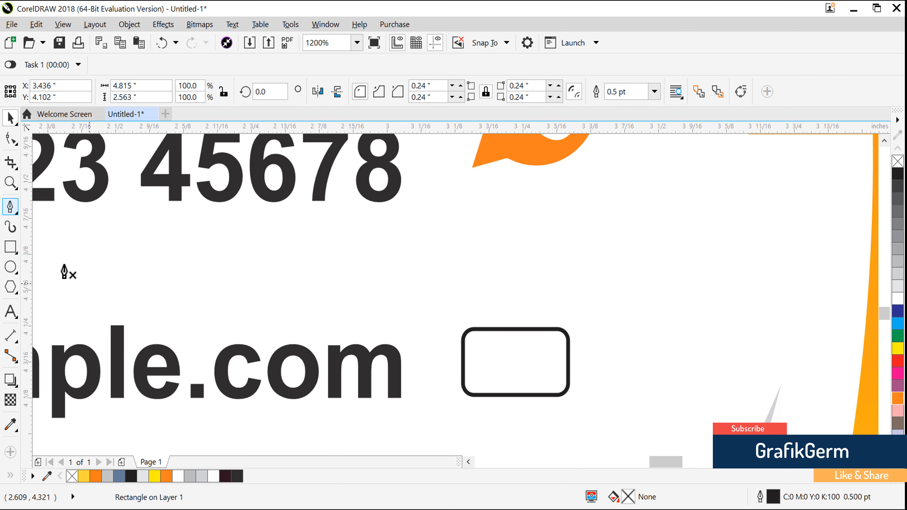
Draw a V-shaped envelope flap between the rounded rectangle's upper corners and give it a white outline
{"action": "left_click", "coordinate": [11, 207]}
{"action": "left_click", "coordinate": [466, 332]}
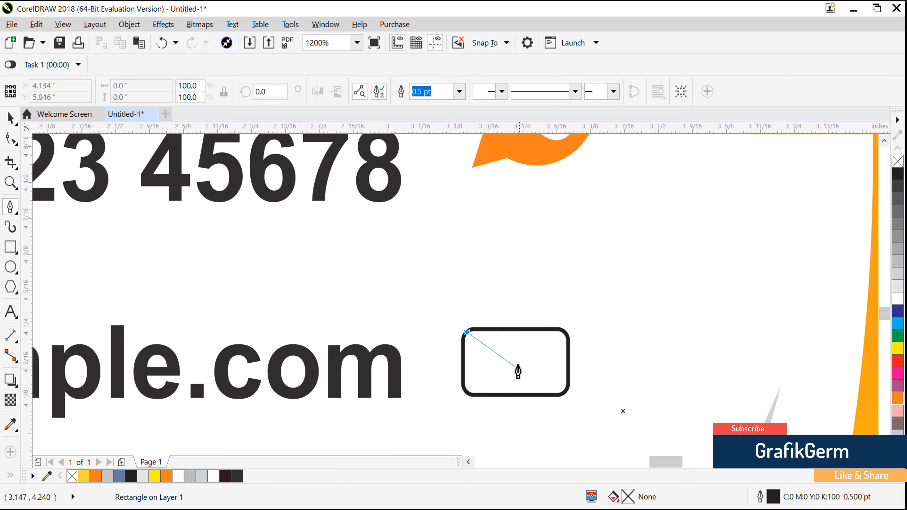
{"action": "left_click", "coordinate": [515, 362]}
{"action": "left_click", "coordinate": [563, 331]}
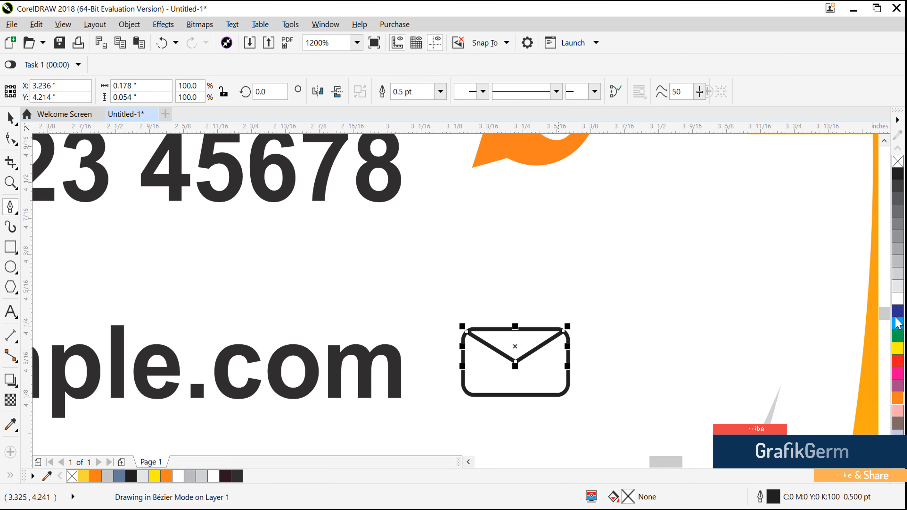
{"action": "key", "text": "space"}
{"action": "right_click", "coordinate": [898, 299]}
Fill the rounded rectangle orange, remove its outline, and group it with the white flap as an envelope icon
{"action": "left_click", "coordinate": [561, 379]}
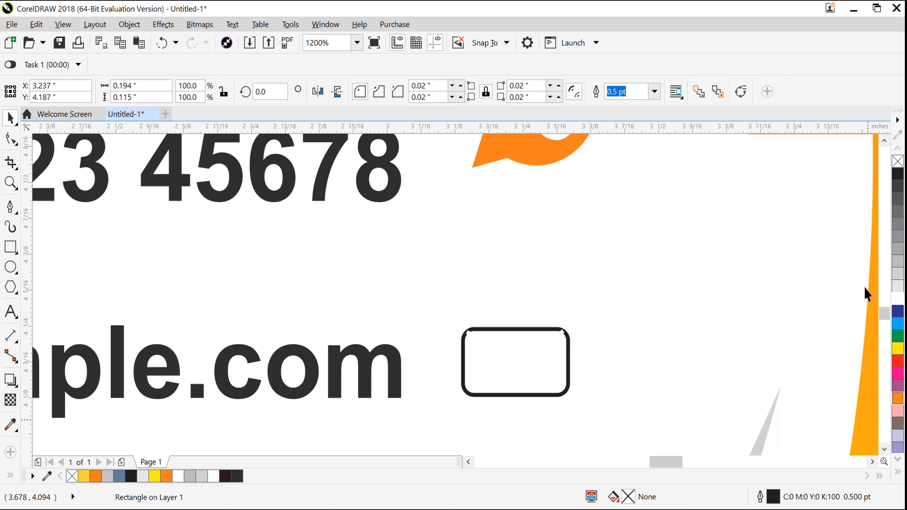
{"action": "left_click", "coordinate": [898, 398]}
{"action": "right_click", "coordinate": [898, 161]}
{"action": "left_click", "coordinate": [535, 346], "text": "shift"}
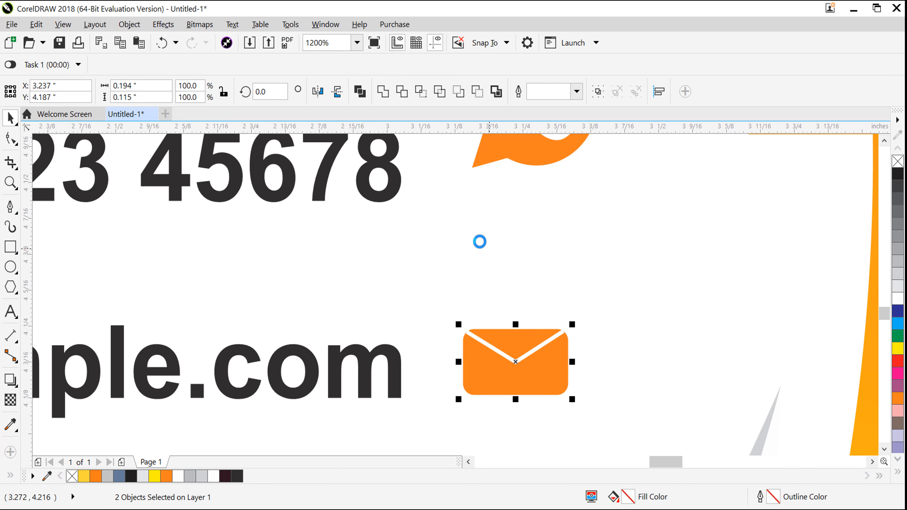
{"action": "scroll", "coordinate": [480, 242], "scroll_direction": "down", "scroll_amount": 1}
{"action": "key", "text": "ctrl+g"}
{"action": "scroll", "coordinate": [512, 390], "scroll_direction": "up", "scroll_amount": 1}
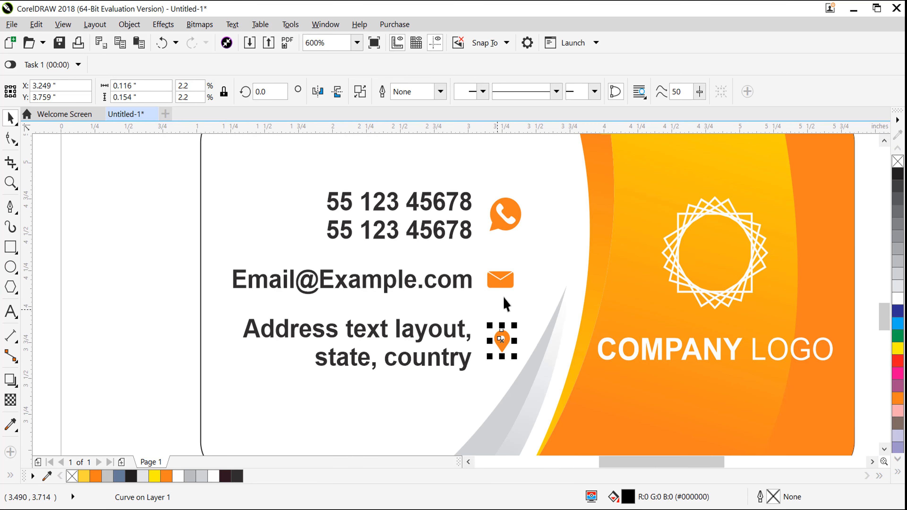
{"action": "left_click", "coordinate": [507, 283], "text": "shift"}
{"action": "left_click", "coordinate": [509, 222], "text": "shift"}
{"action": "key", "text": "c"}
{"action": "key", "text": "ctrl+z"}
Shrink the phone icon slightly and centre the phone and envelope icons in one column with the location pin
{"action": "left_click", "coordinate": [507, 225]}
{"action": "left_click_drag", "start_coordinate": [522, 187], "coordinate": [517, 202]}
{"action": "left_click", "coordinate": [514, 290], "text": "shift"}
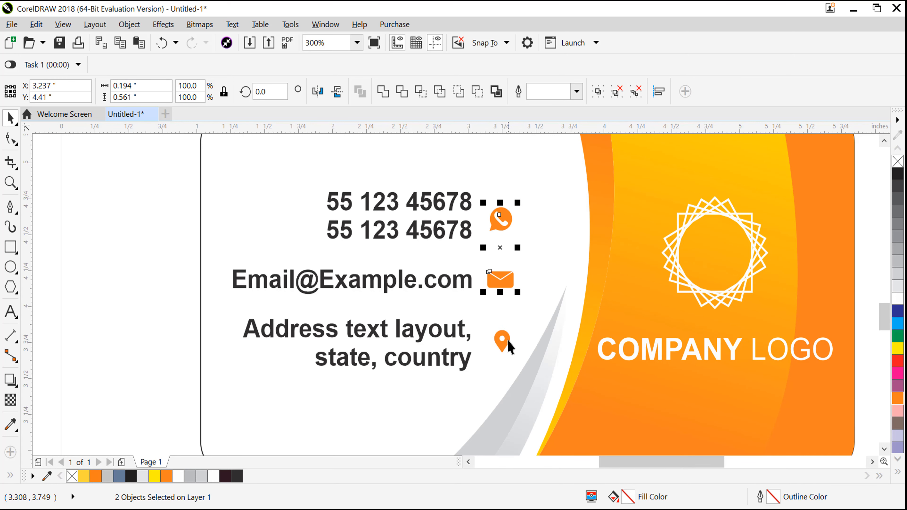
{"action": "left_click", "coordinate": [505, 342], "text": "shift"}
Align the phone, envelope and location pin icons each to the vertical middle of its neighbouring contact text
{"action": "left_click", "coordinate": [502, 228]}
{"action": "left_click", "coordinate": [453, 237], "text": "shift"}
{"action": "key", "text": "e"}
{"action": "left_click", "coordinate": [499, 282]}
{"action": "left_click", "coordinate": [469, 291], "text": "shift"}
{"action": "left_click", "coordinate": [474, 306], "text": "shift"}
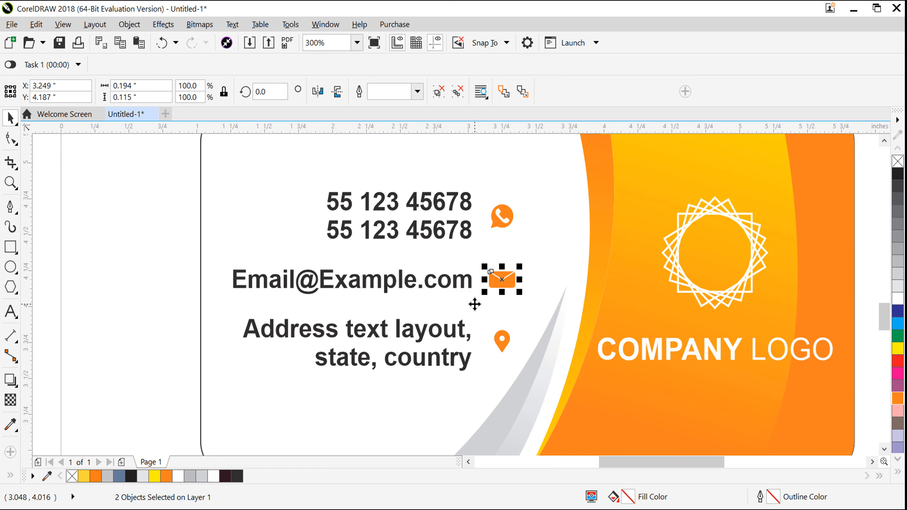
{"action": "key", "text": "e"}
{"action": "left_click", "coordinate": [502, 344]}
{"action": "left_click", "coordinate": [447, 364], "text": "shift"}
{"action": "key", "text": "e"}
Select the three contact texts with their icons and move them slightly left on the second card
{"action": "key", "text": "F4"}
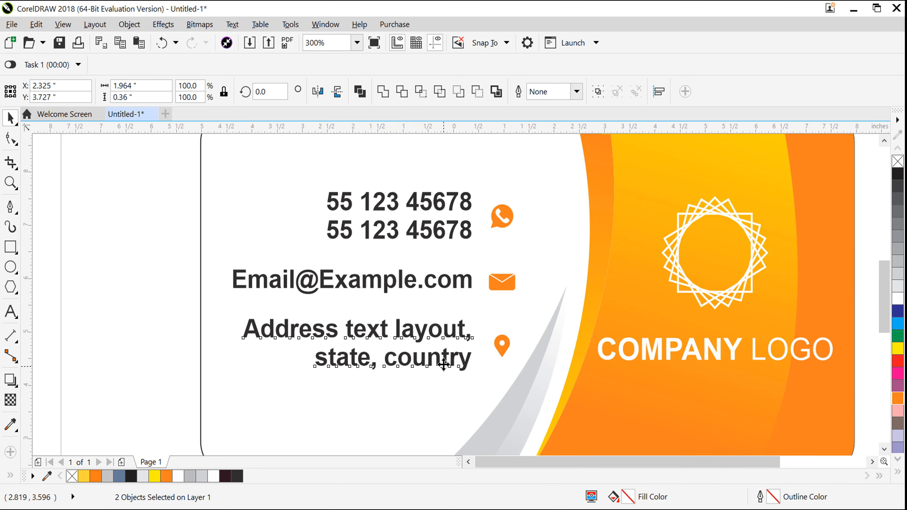
{"action": "left_click", "coordinate": [450, 396]}
{"action": "left_click_drag", "start_coordinate": [642, 323], "coordinate": [643, 324]}
{"action": "left_click_drag", "start_coordinate": [451, 326], "coordinate": [642, 422]}
{"action": "left_click_drag", "start_coordinate": [622, 379], "coordinate": [618, 383]}
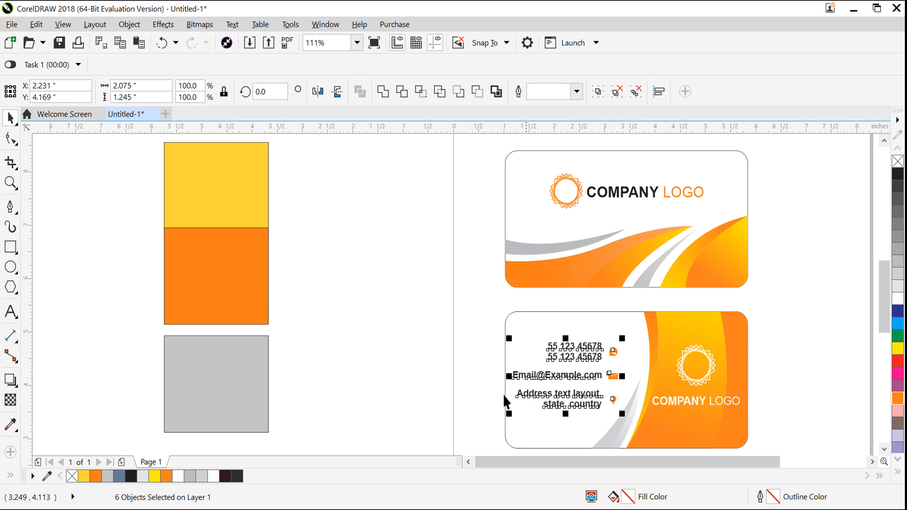
{"action": "left_click", "coordinate": [407, 418]}
Delete the yellow, orange and gray reference squares beside the page
{"action": "left_click", "coordinate": [202, 175]}
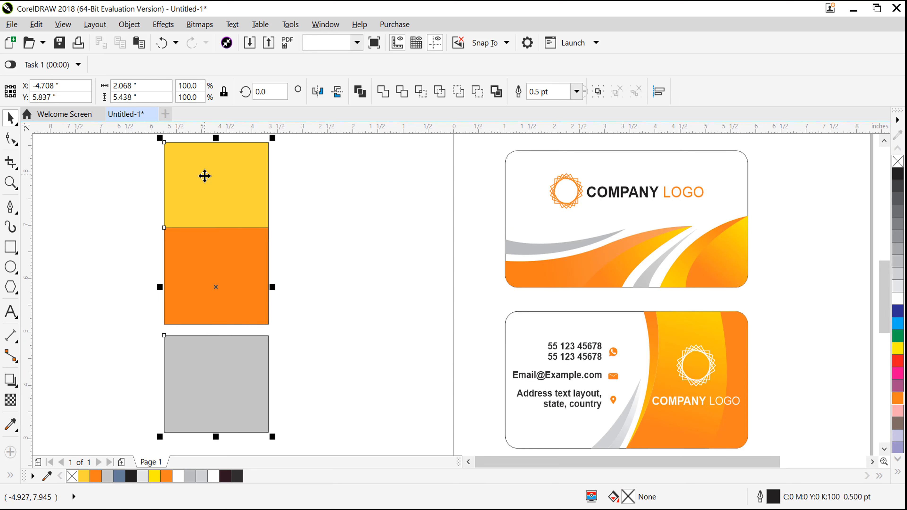
{"action": "key", "text": "Delete"}
{"action": "key", "text": "F4"}
Group all the artwork of both cards and centre it on the page
{"action": "key", "text": "ctrl+a"}
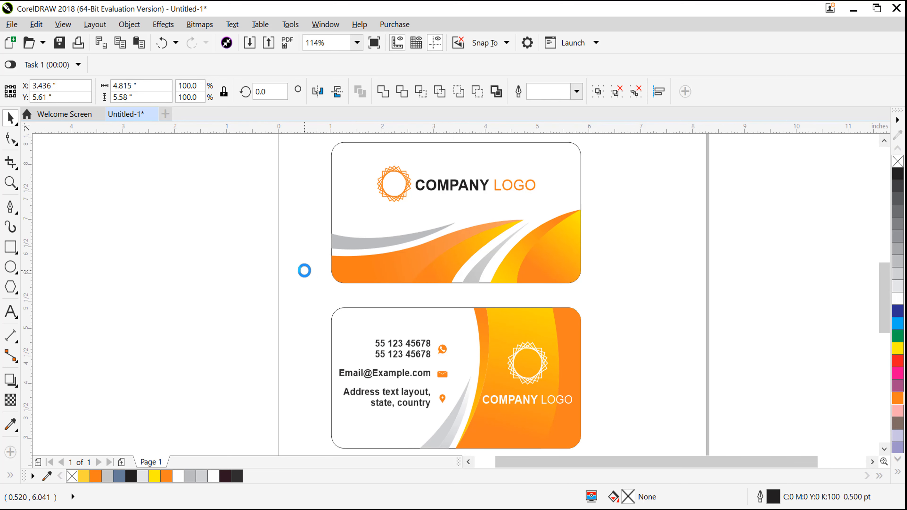
{"action": "key", "text": "ctrl+g"}
{"action": "key", "text": "p"}
{"action": "key", "text": "F4"}
{"action": "left_click", "coordinate": [731, 247]}
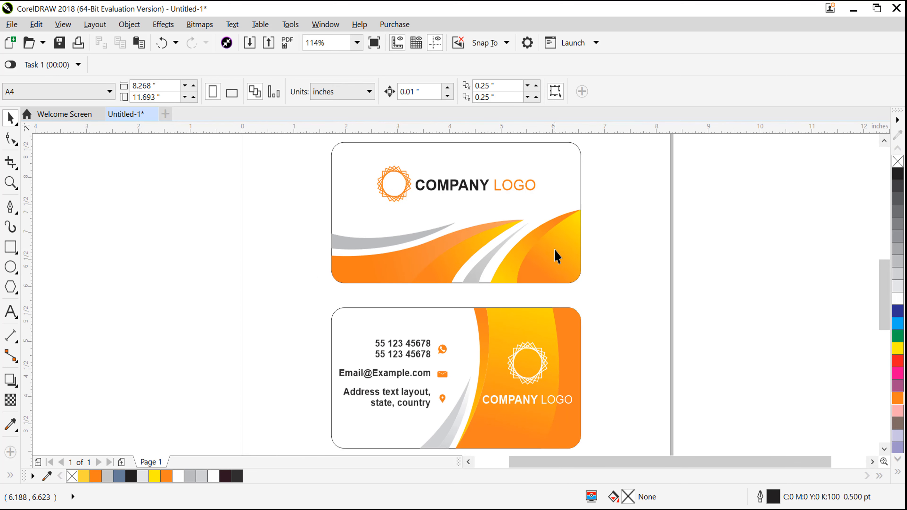